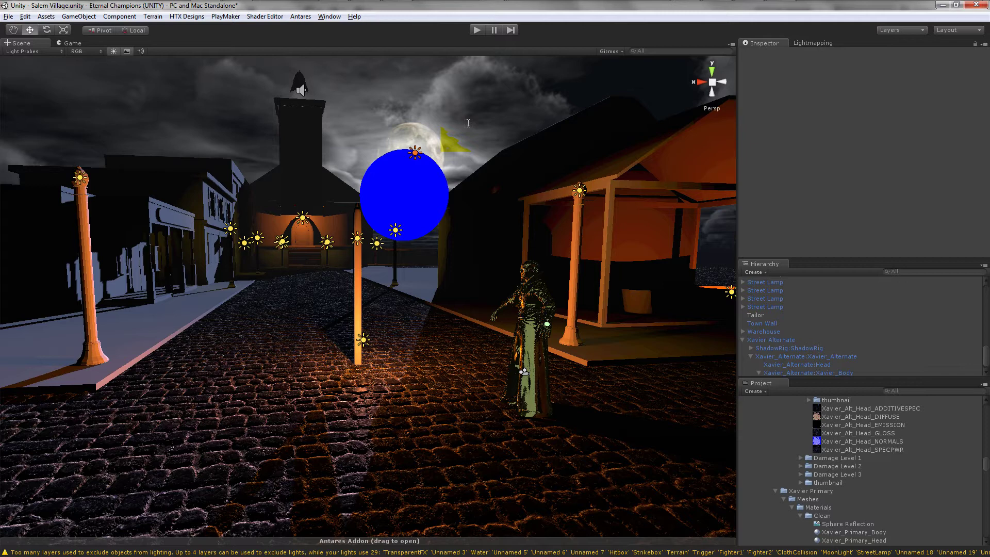
Select the blue sphere above the street and review its GLOWY BALLS material settings
mouse_move(518, 112)
right_down()
mouse_move(472, 121)
mouse_move(508, 115)
right_up()
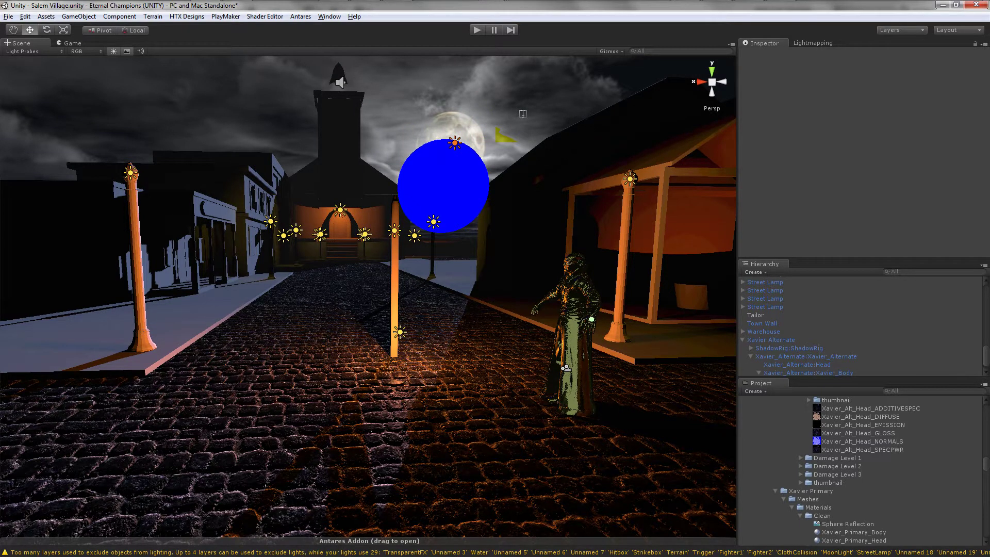
right_drag(456, 142, 486, 133)
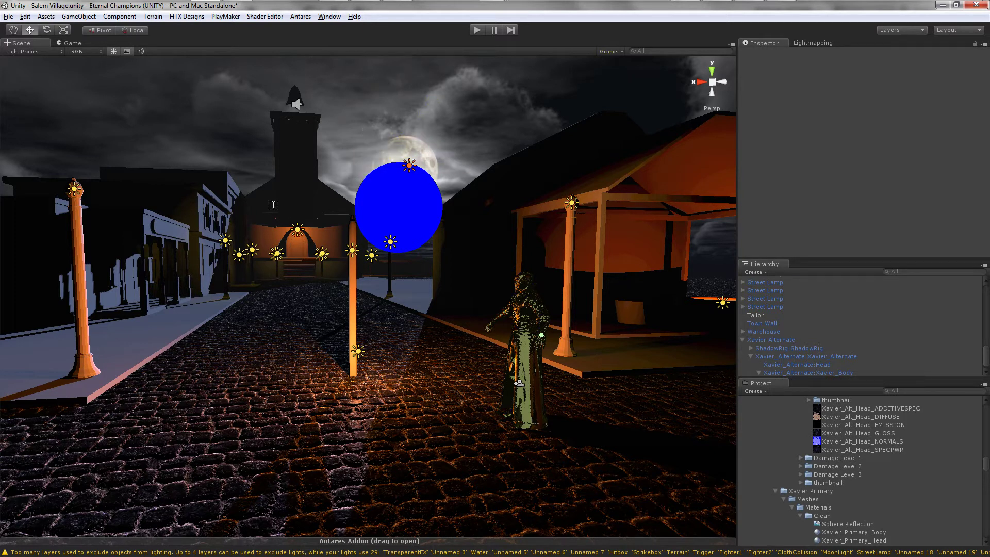
right_drag(208, 329, 353, 320)
scroll(298, 320, up, 3)
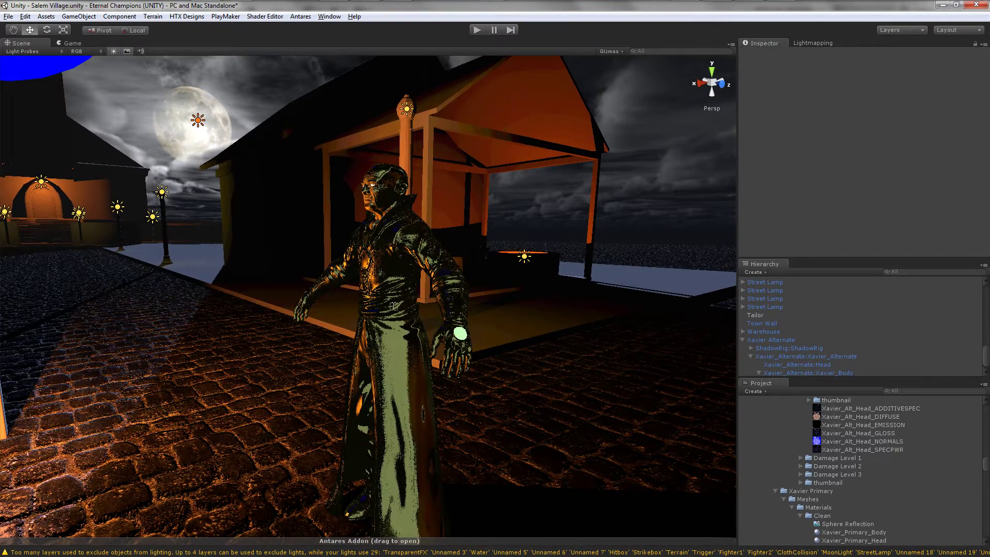
right_drag(400, 269, 301, 182)
click(340, 228)
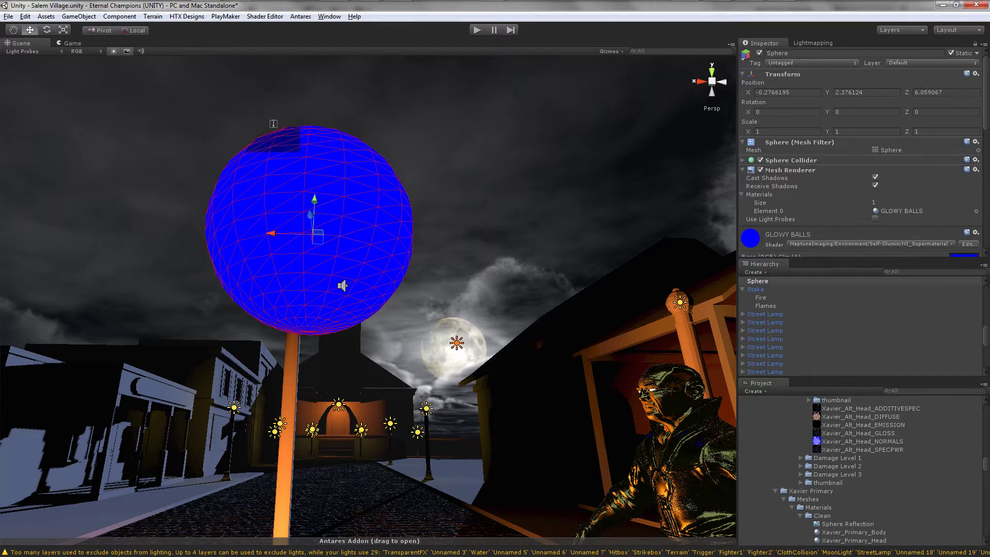
right_drag(335, 171, 435, 276)
scroll(436, 276, down, 10)
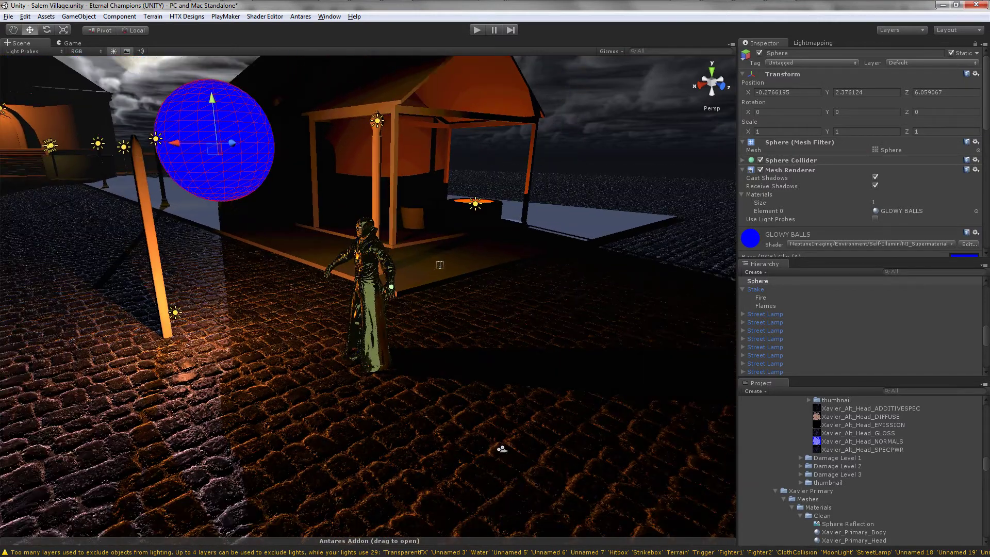
right_drag(440, 265, 406, 336)
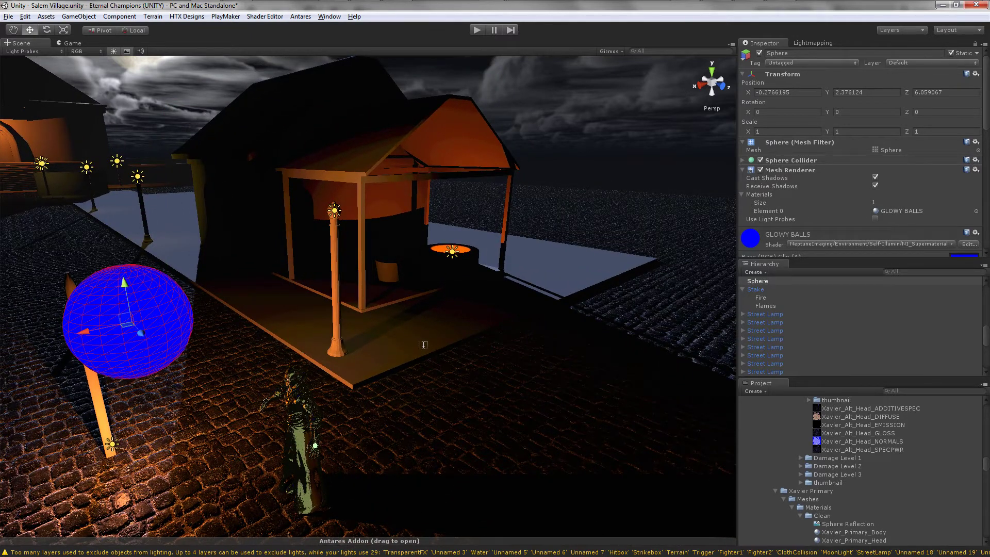
right_drag(462, 271, 293, 287)
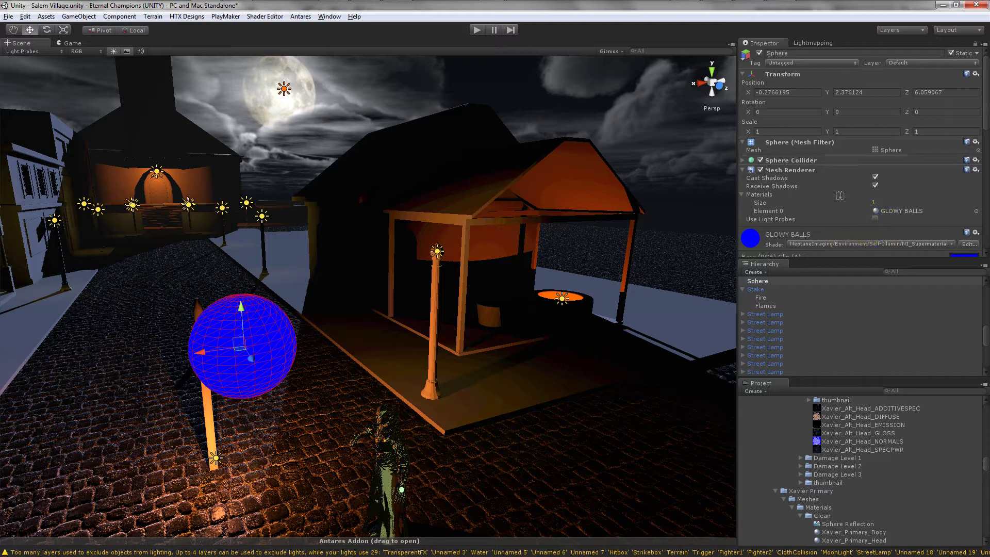
scroll(844, 188, down, 3)
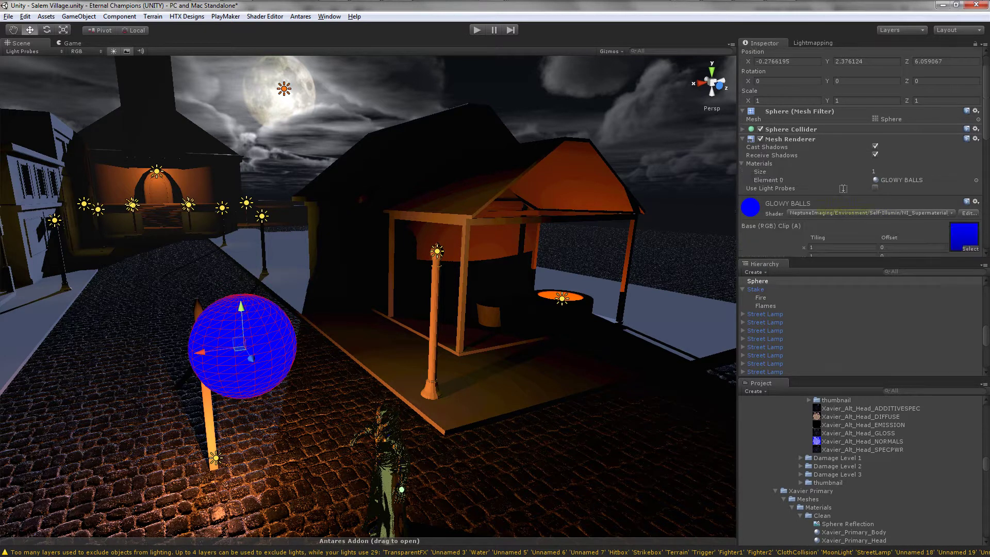
scroll(844, 188, down, 9)
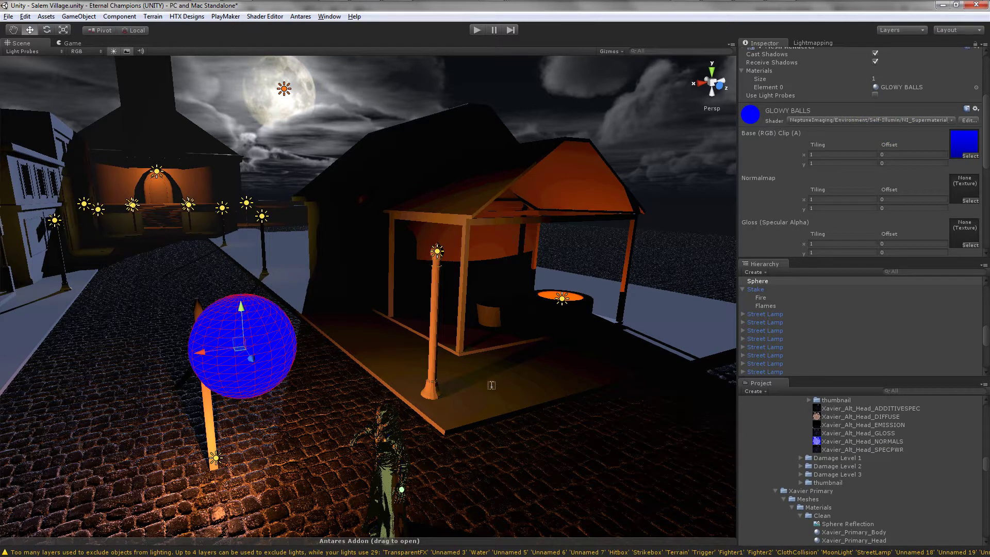
Preview the village street in the Game view, and return to the Scene view
right_drag(513, 359, 434, 378)
middle_drag(434, 378, 391, 392)
right_drag(392, 392, 465, 375)
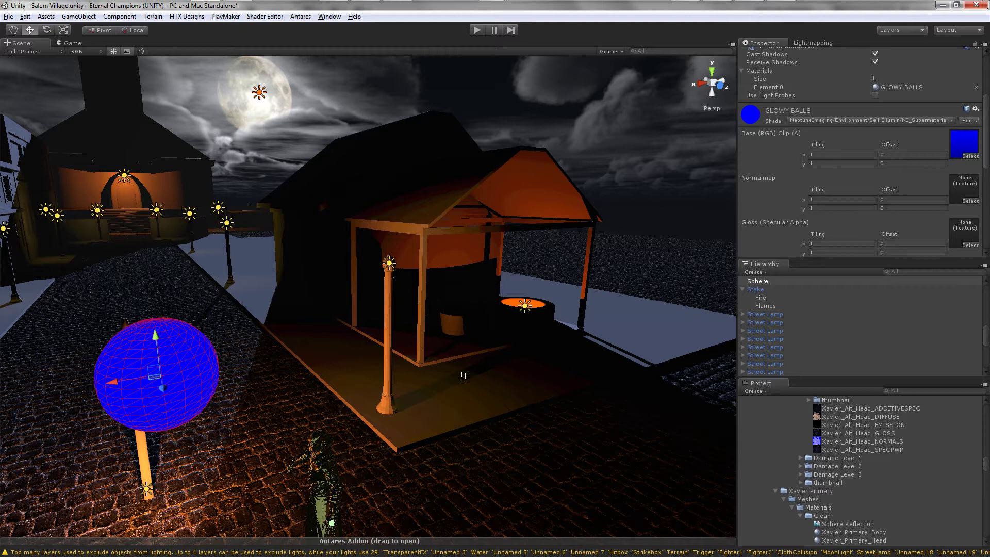
scroll(465, 376, down, 1)
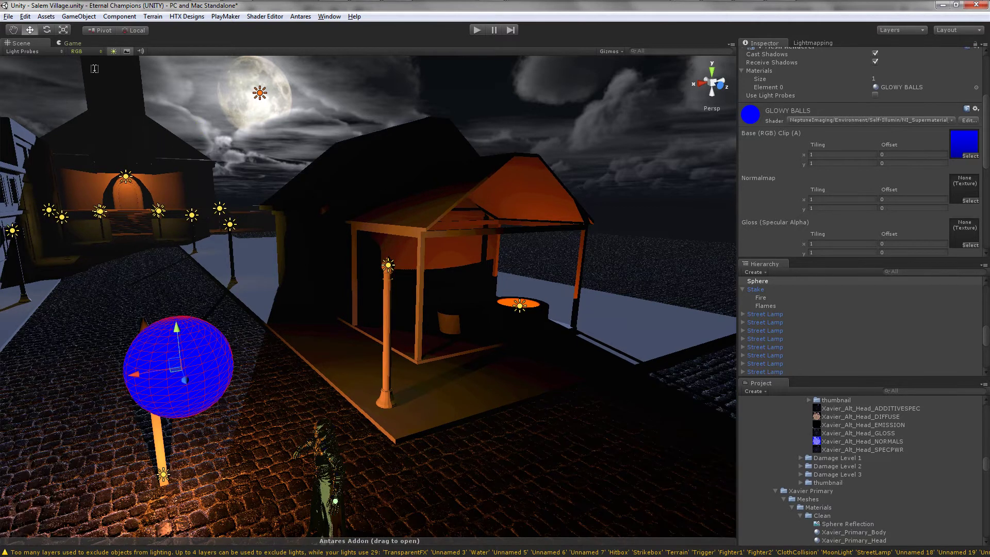
click(76, 43)
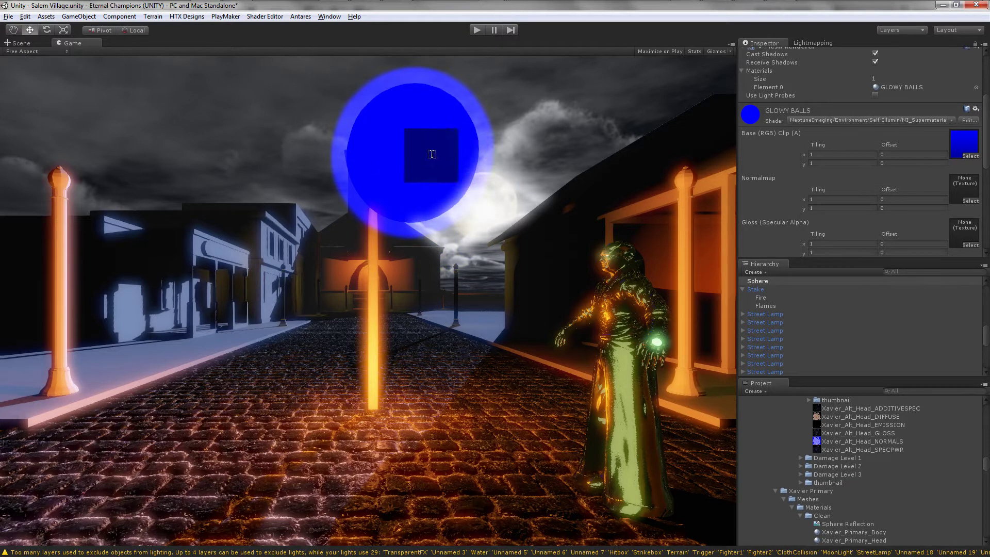
click(31, 43)
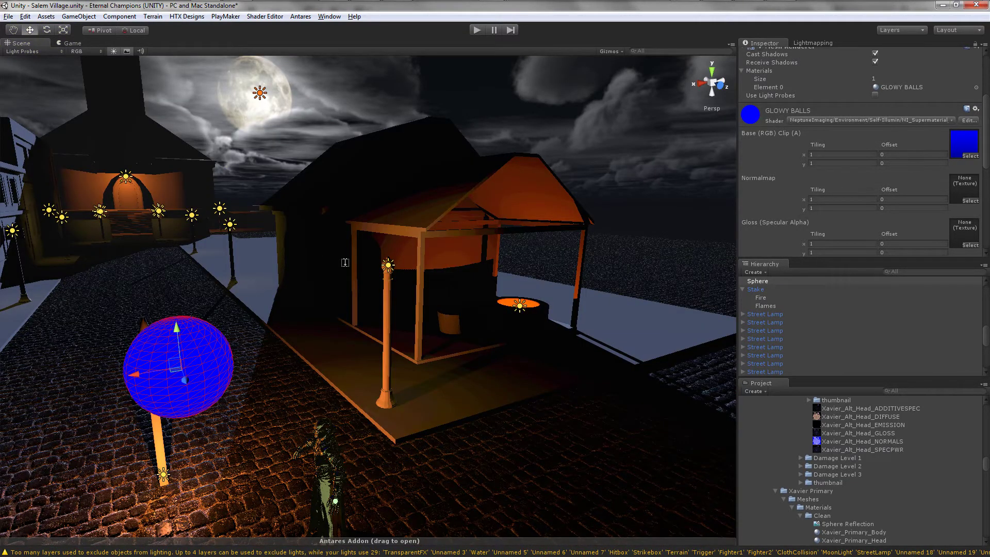
Examine the lighting on the blacksmith's forge building and its covered porch up close
scroll(342, 262, up, 6)
middle_drag(332, 217, 251, 285)
scroll(255, 282, up, 3)
right_drag(239, 272, 290, 272)
middle_drag(290, 271, 550, 252)
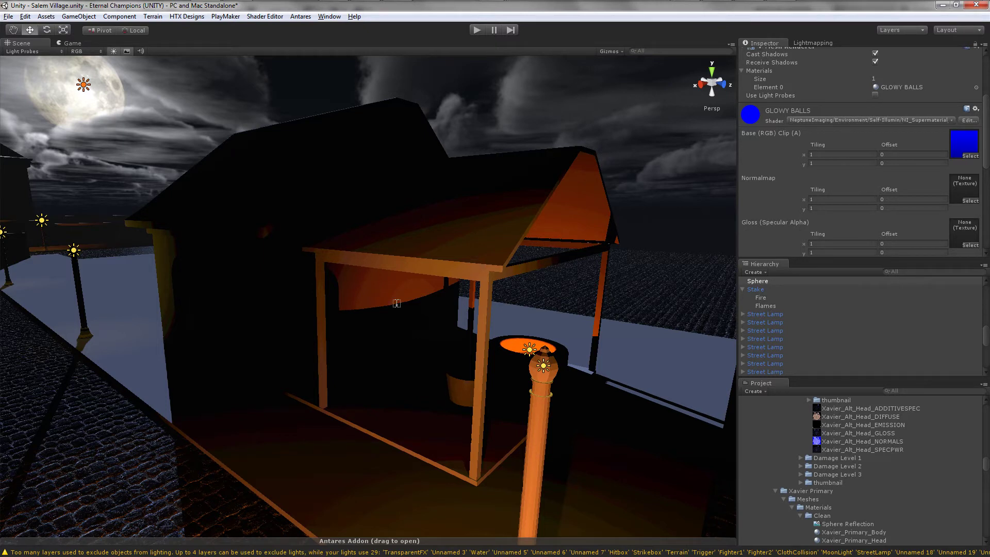
right_drag(387, 329, 292, 288)
middle_drag(292, 287, 421, 269)
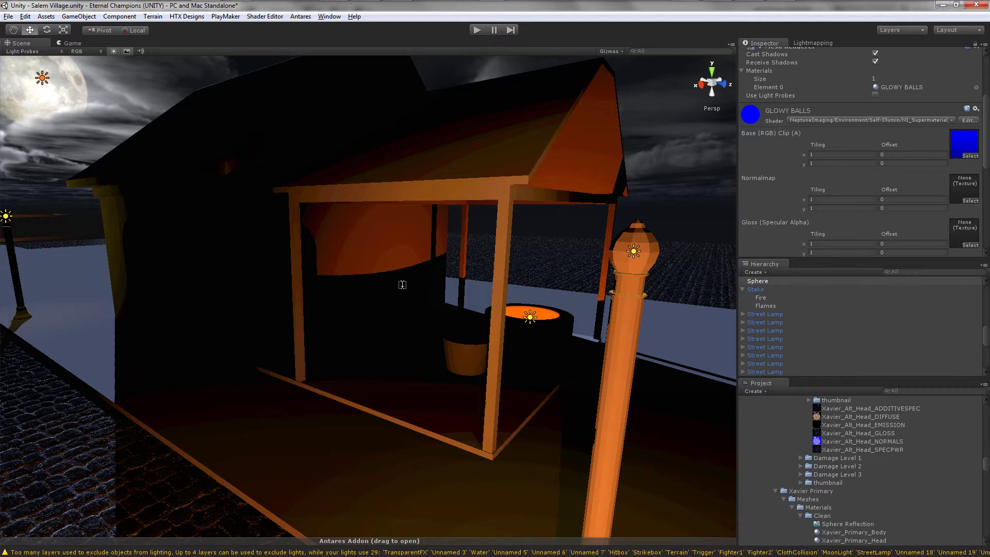
Select the Blacksmith's Forge object to inspect the geometry hidden in its dark porch, and clear the selection
scroll(791, 322, down, 10)
scroll(790, 322, up, 3)
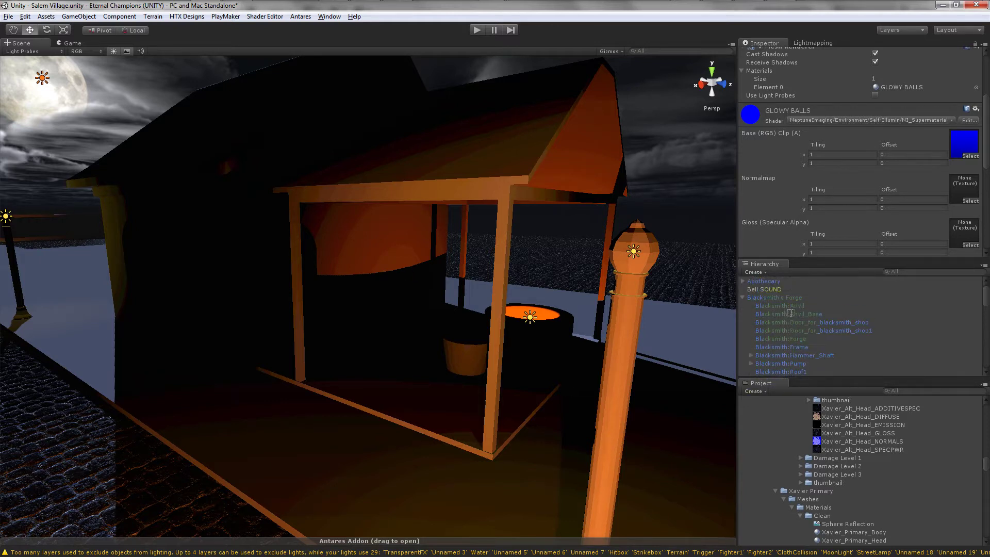
click(790, 297)
right_drag(536, 317, 506, 320)
middle_drag(506, 320, 363, 347)
alt+drag(363, 346, 449, 364)
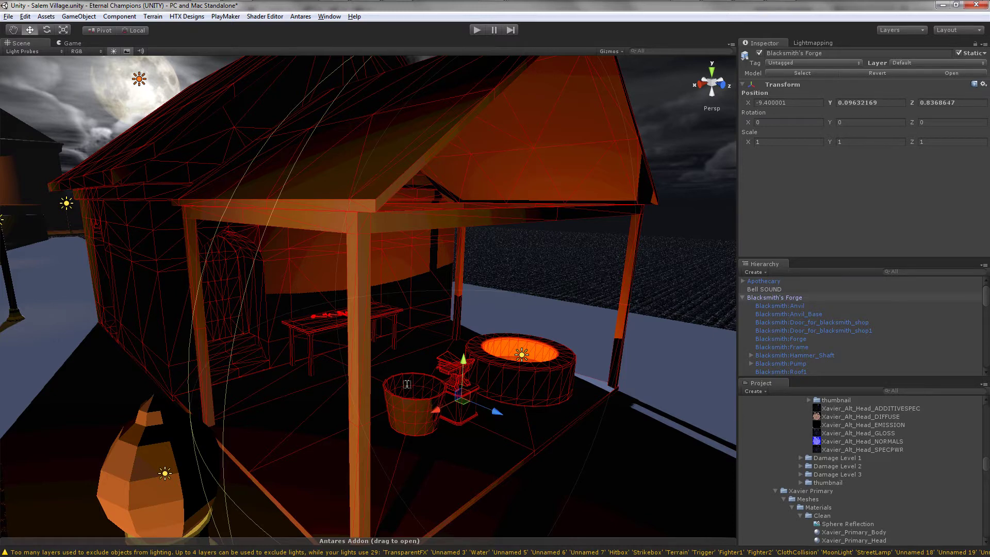
alt+drag(321, 329, 540, 344)
alt+drag(475, 372, 376, 257)
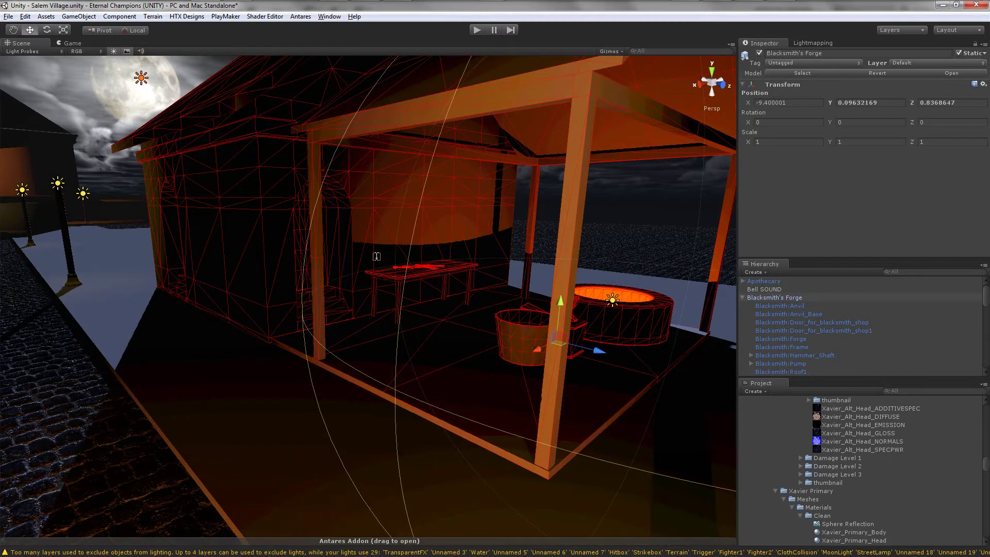
click(623, 214)
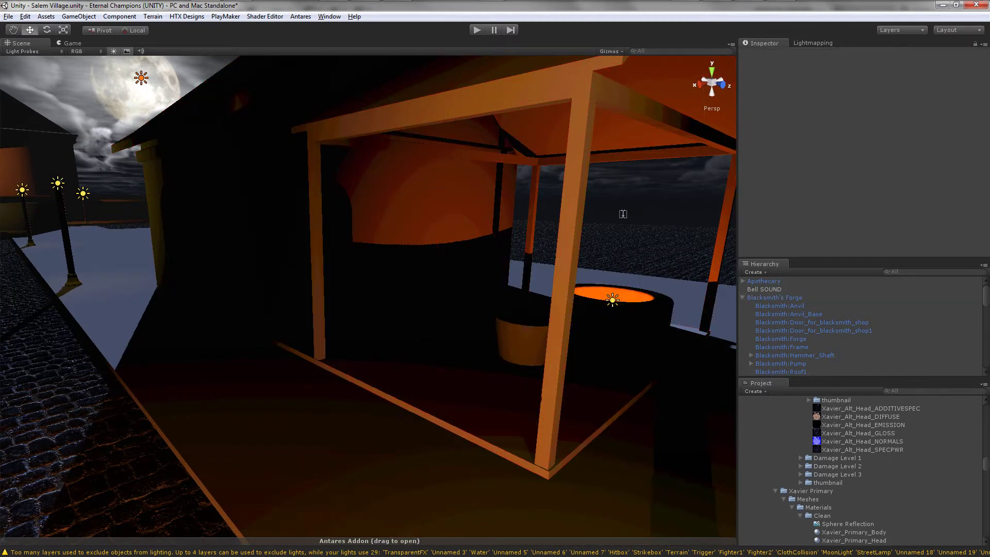
Open the lightmap bake settings and set the Sky Light Color to black
click(810, 42)
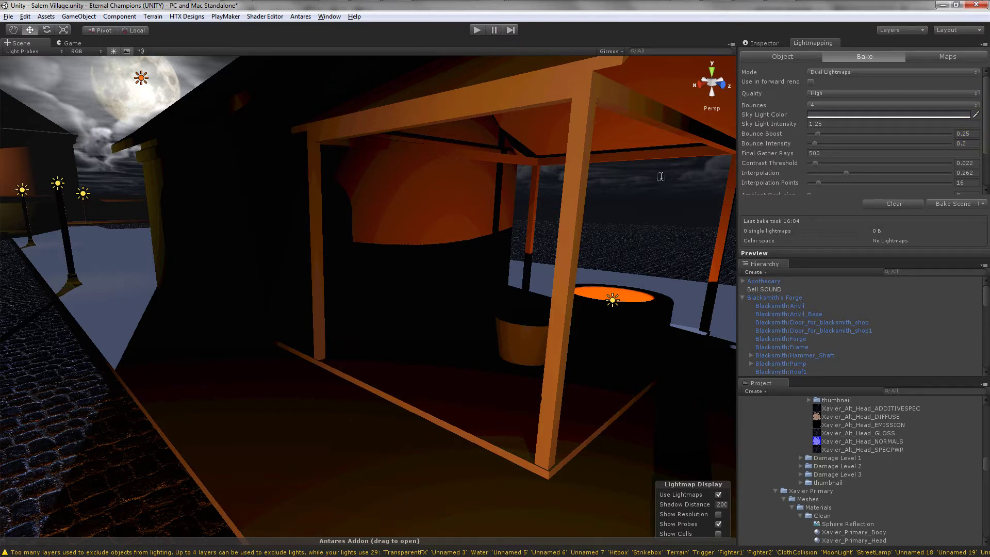
right_drag(576, 154, 511, 130)
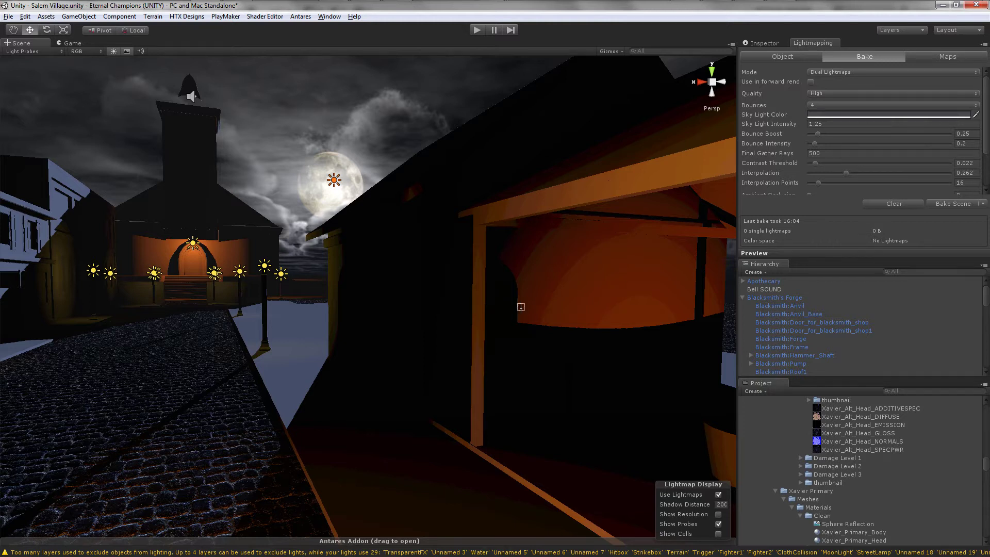
right_drag(521, 288, 558, 292)
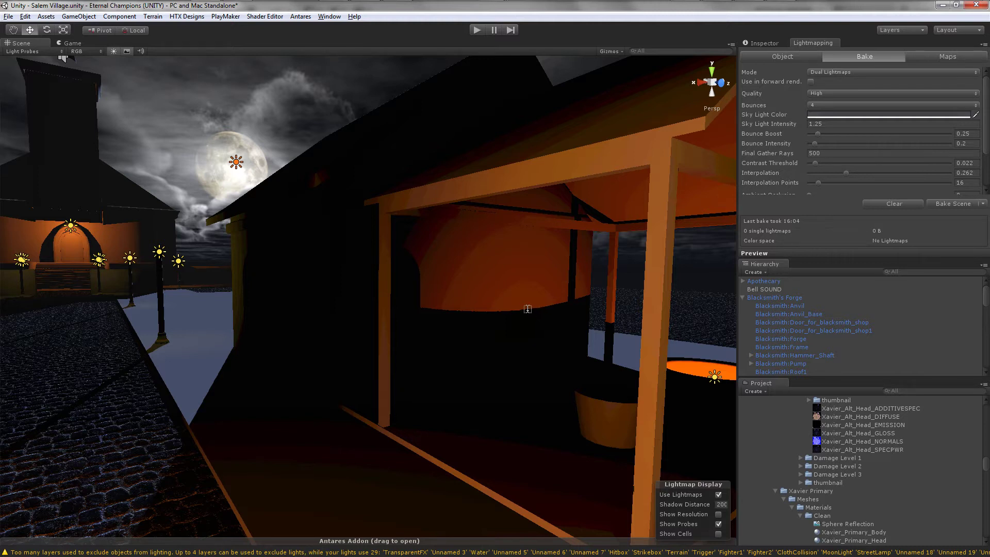
alt+drag(416, 325, 462, 340)
middle_drag(462, 340, 485, 344)
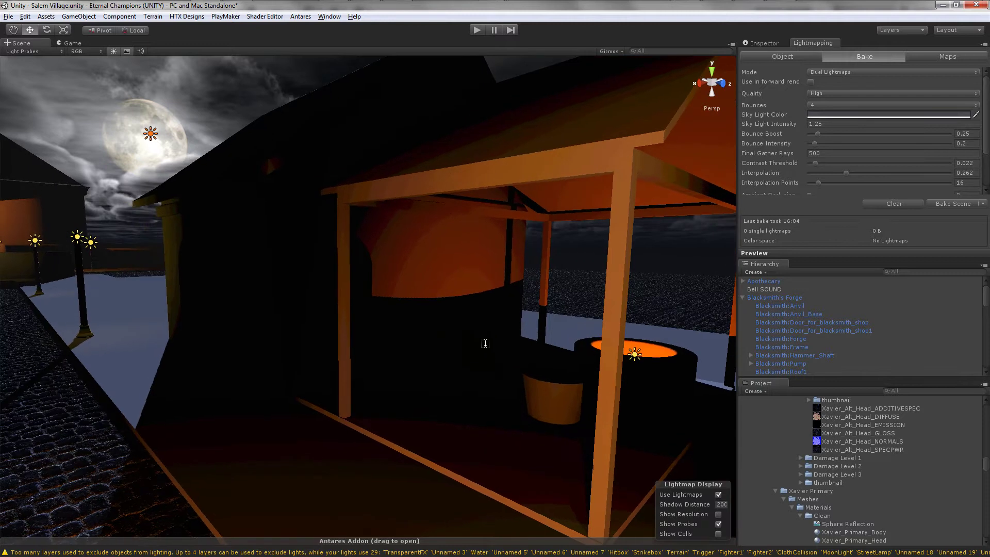
click(948, 114)
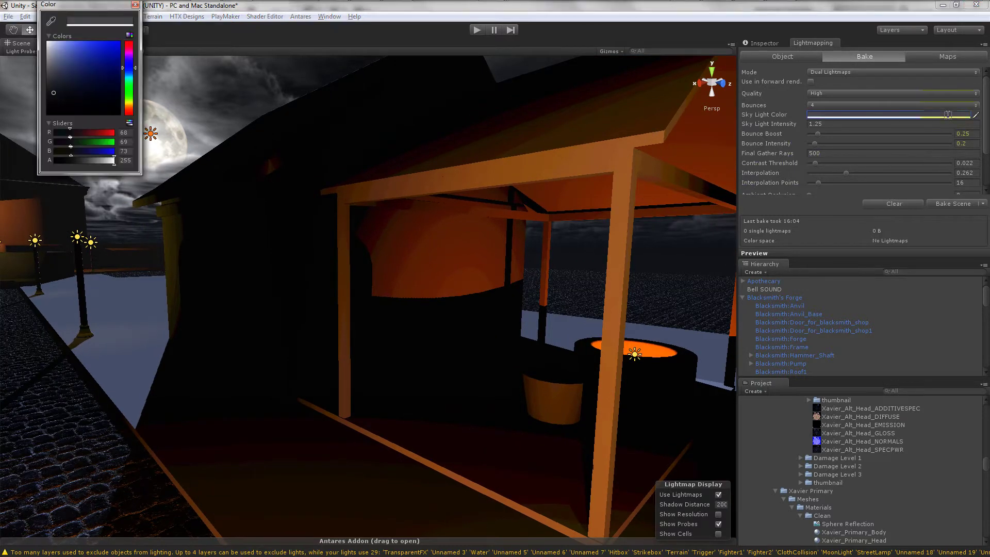
click(49, 111)
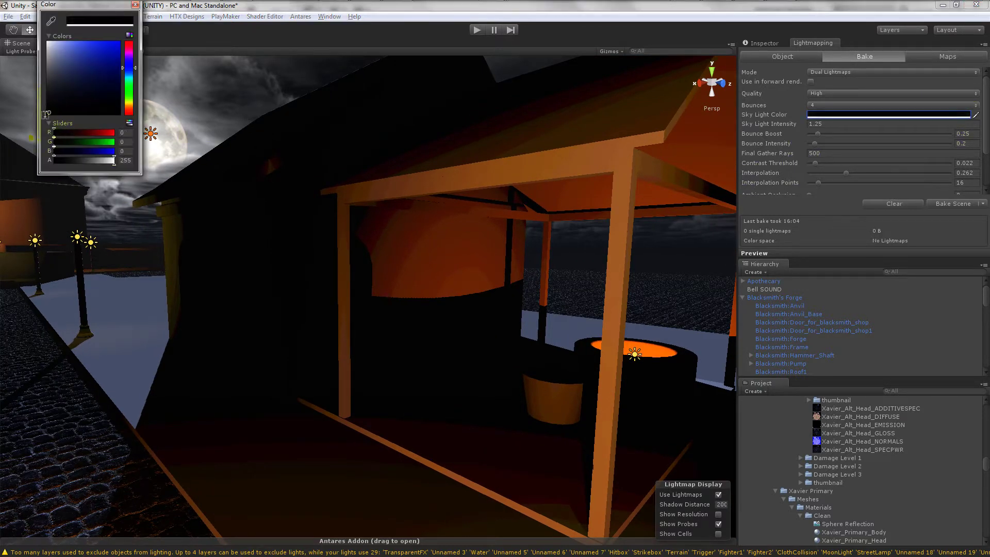
click(135, 5)
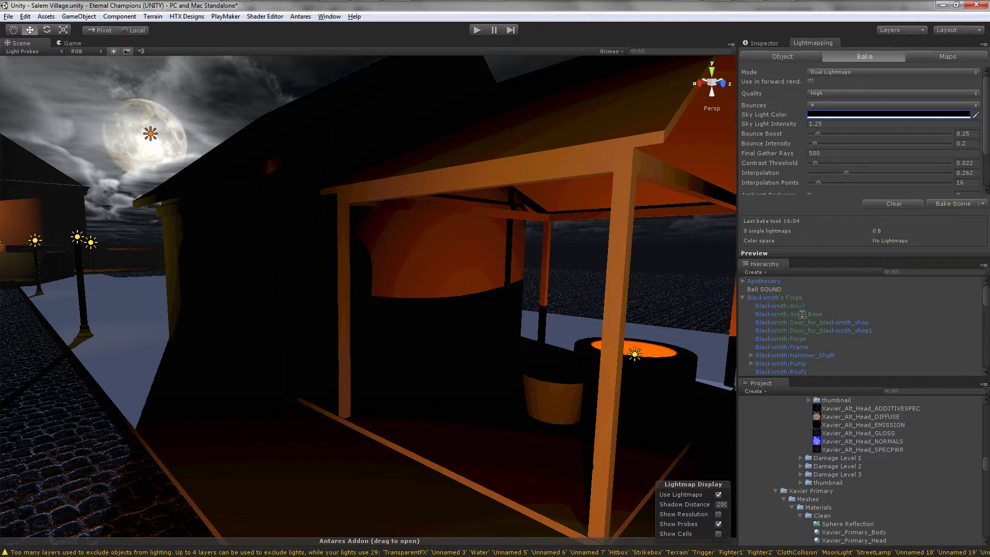
Bake lightmaps for only the Blacksmith's Forge object
click(786, 297)
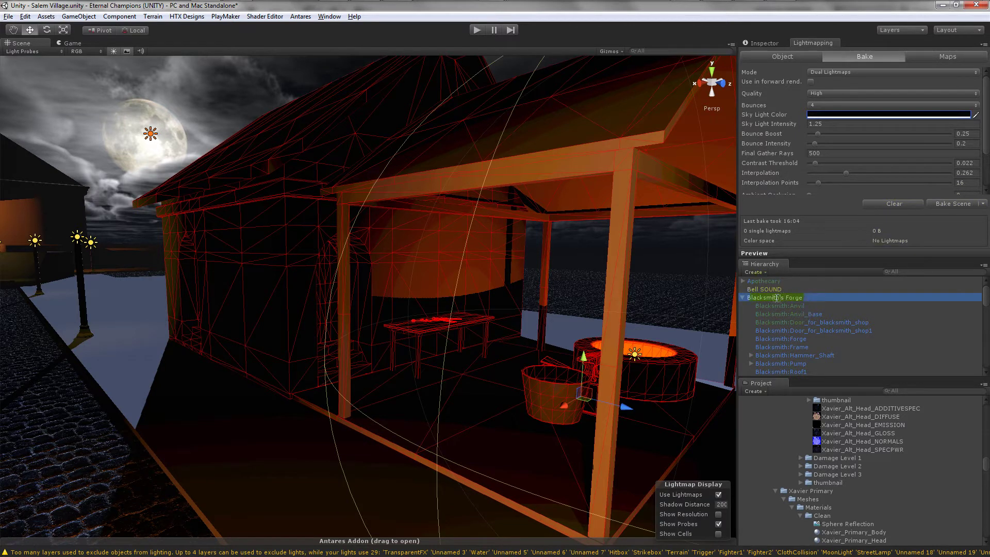
click(984, 201)
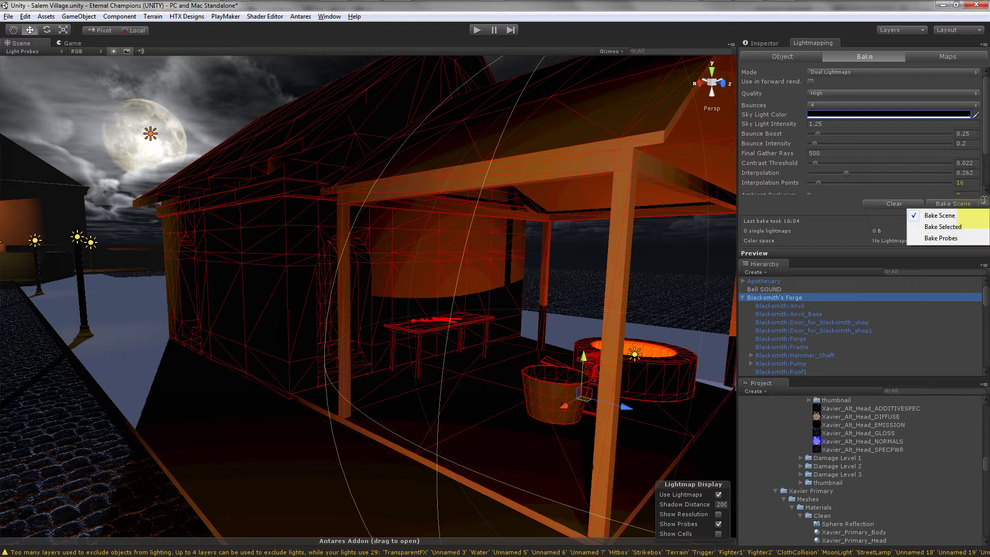
click(947, 226)
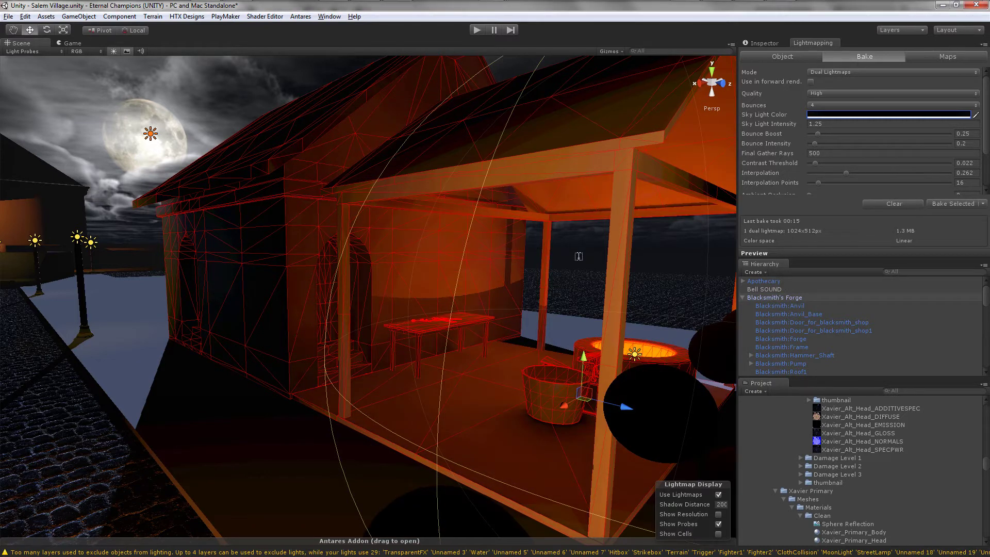
Examine the baked lighting in the forge's porch, comparing it with Use Lightmaps turned off and on
click(579, 257)
scroll(489, 314, down, 2)
right_drag(489, 313, 499, 305)
middle_drag(500, 305, 587, 304)
mouse_move(587, 304)
alt+mouse_down()
mouse_move(613, 305)
mouse_move(577, 302)
alt+mouse_up()
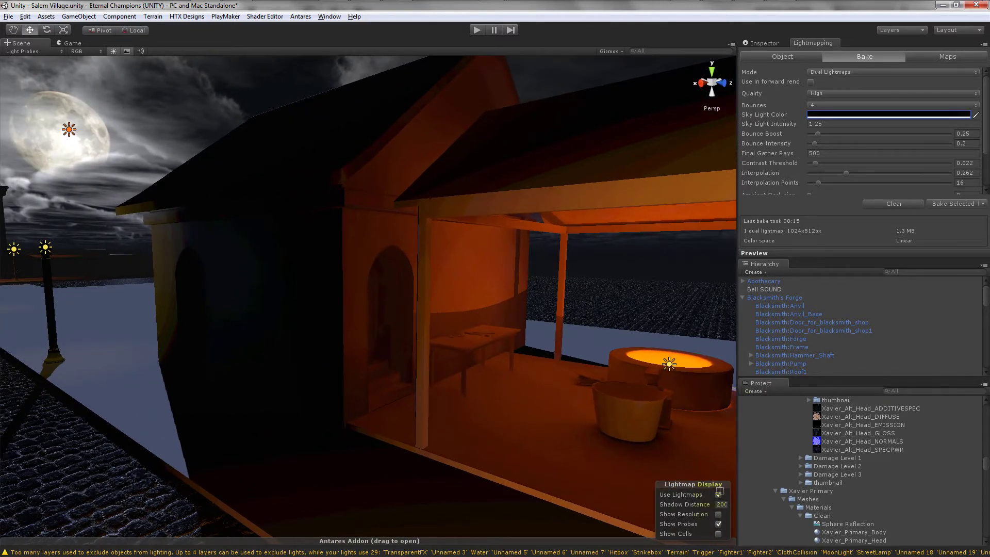
click(718, 494)
click(718, 495)
right_drag(567, 347, 472, 328)
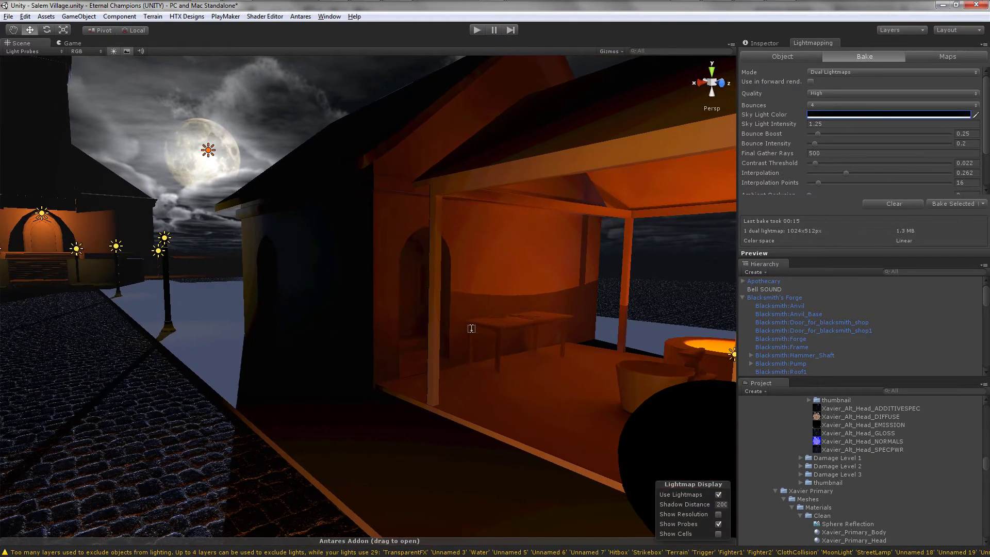
Sample a new dark Sky Light Color with the eyedropper and check the forge's baked shading
click(976, 113)
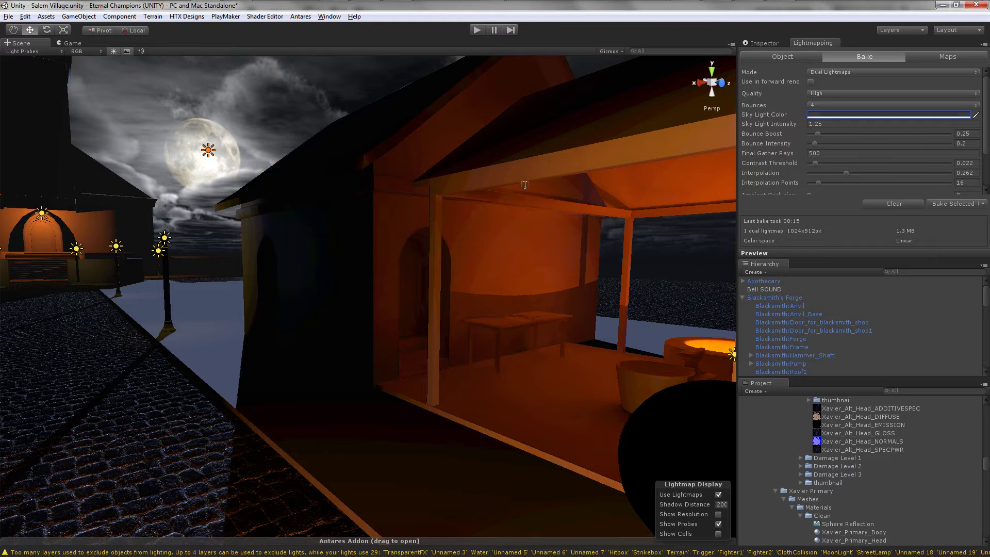
right_drag(493, 265, 490, 291)
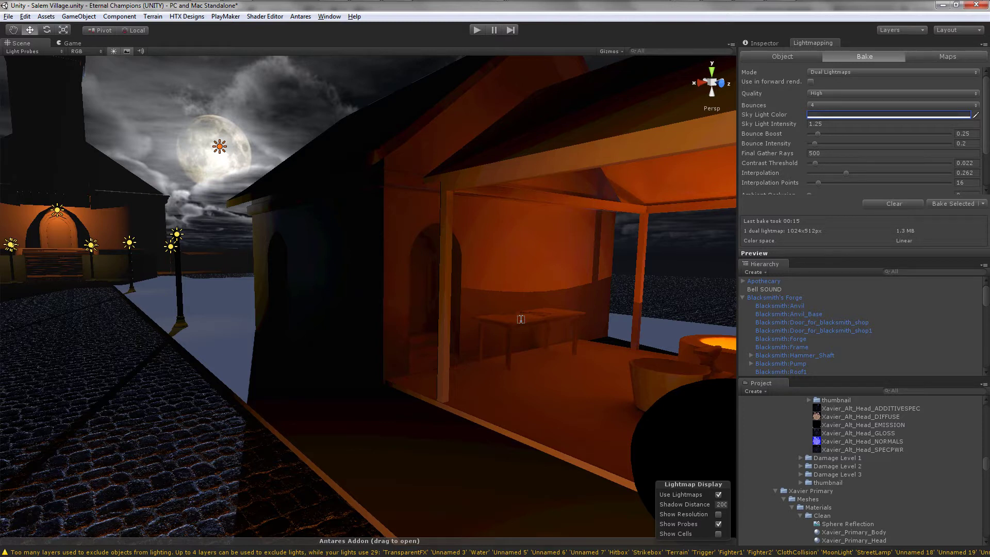
right_drag(521, 319, 393, 307)
right_drag(143, 219, 246, 232)
mouse_move(324, 245)
right_down()
mouse_move(361, 238)
mouse_move(339, 249)
right_up()
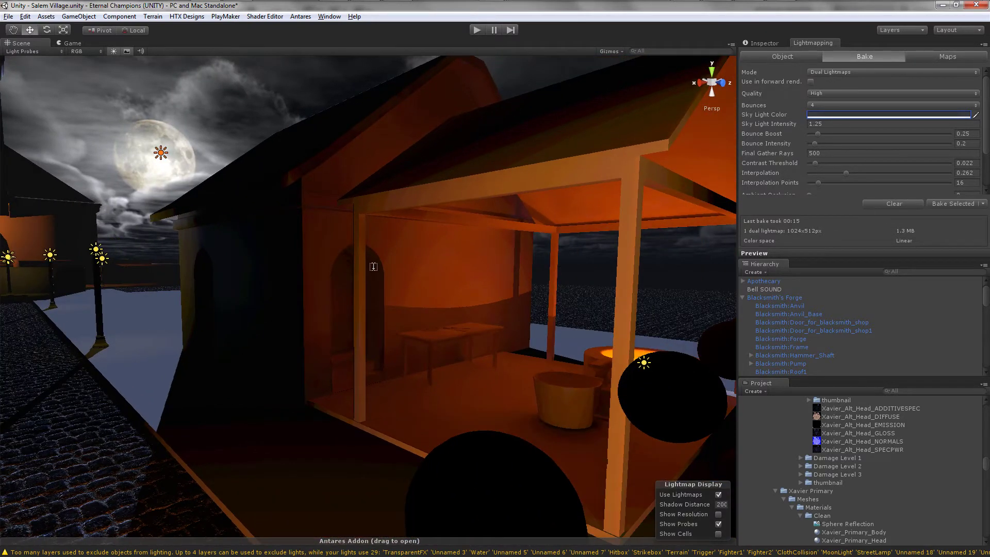
right_drag(480, 214, 463, 268)
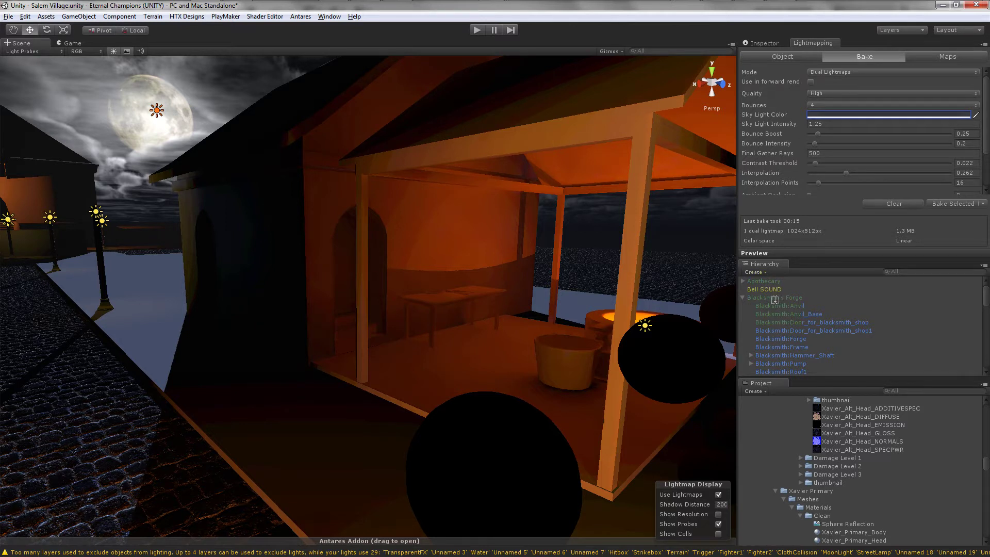
Select the Blacksmith's Forge, frame it in the scene, and hide the light probes
click(774, 300)
key(f)
middle_drag(388, 259, 372, 262)
right_drag(492, 251, 474, 246)
middle_drag(521, 221, 432, 251)
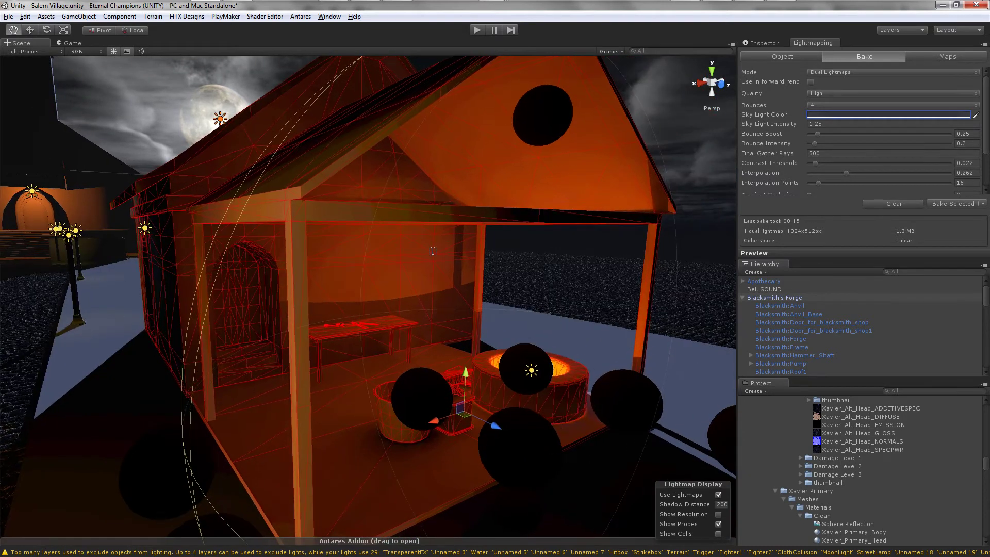
click(719, 523)
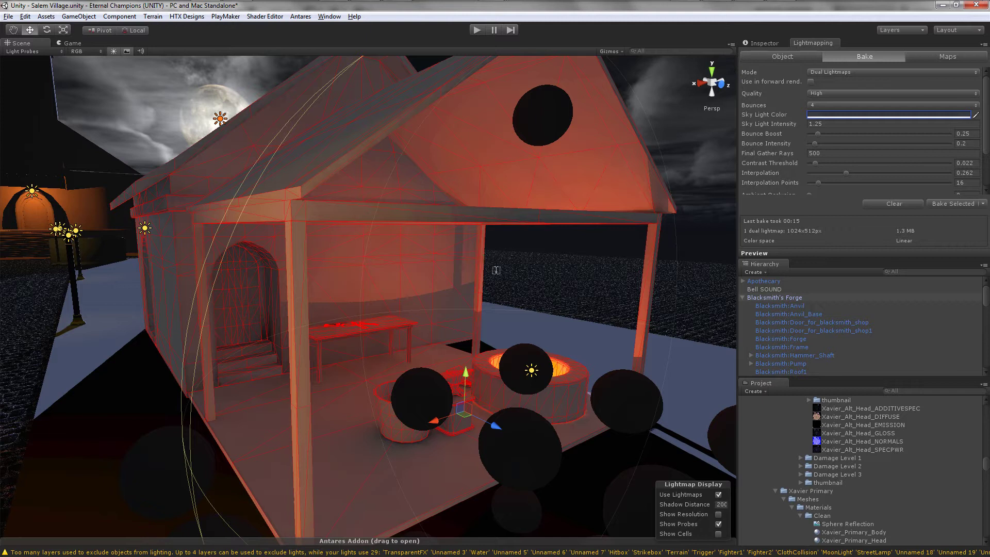
click(717, 523)
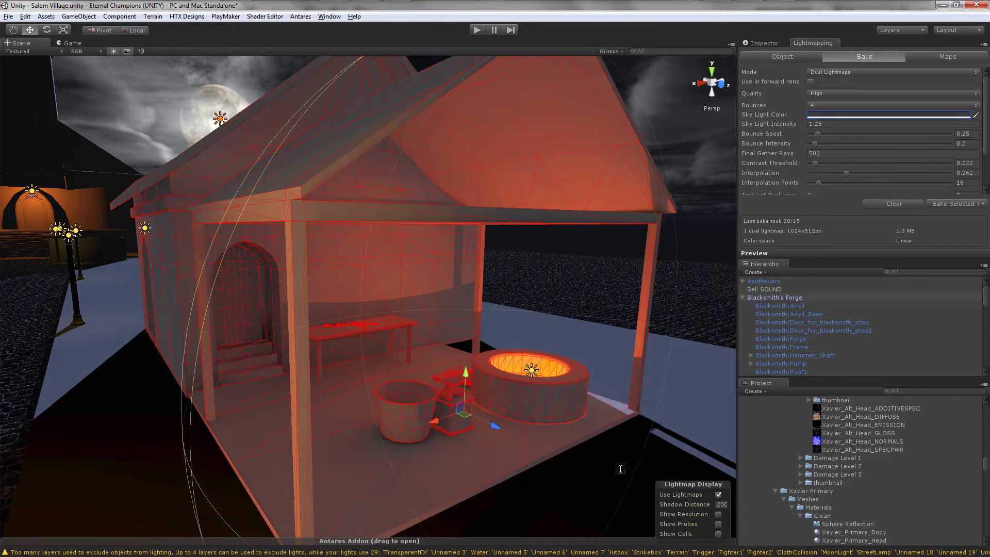
Examine the baked forge porch up close, comparing it with Use Lightmaps turned off and on
middle_drag(456, 407, 559, 308)
scroll(510, 309, up, 6)
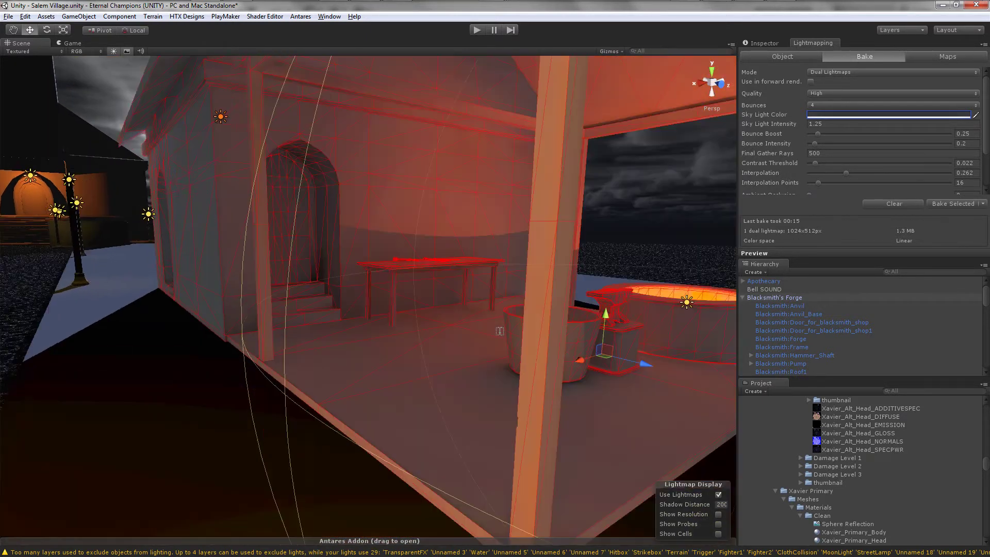
click(618, 229)
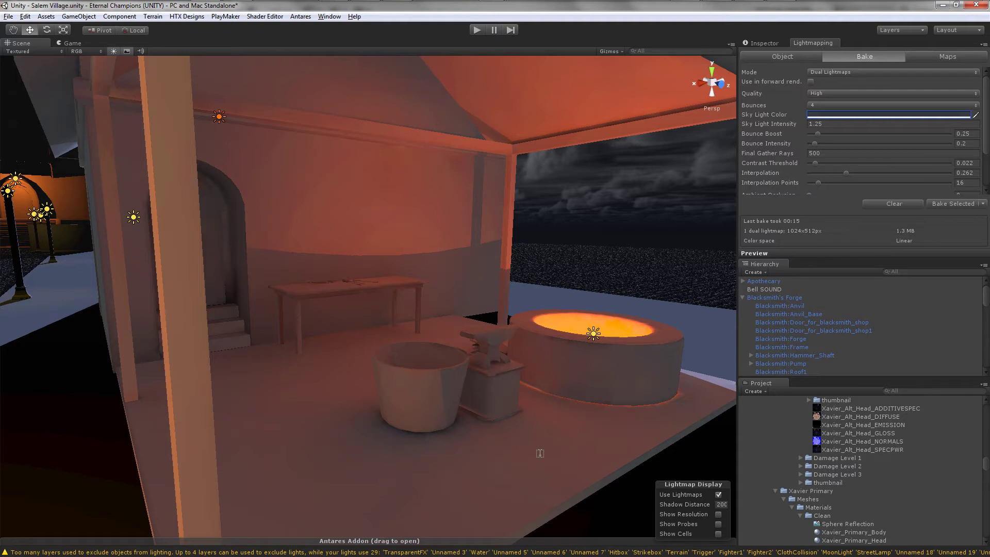
click(718, 494)
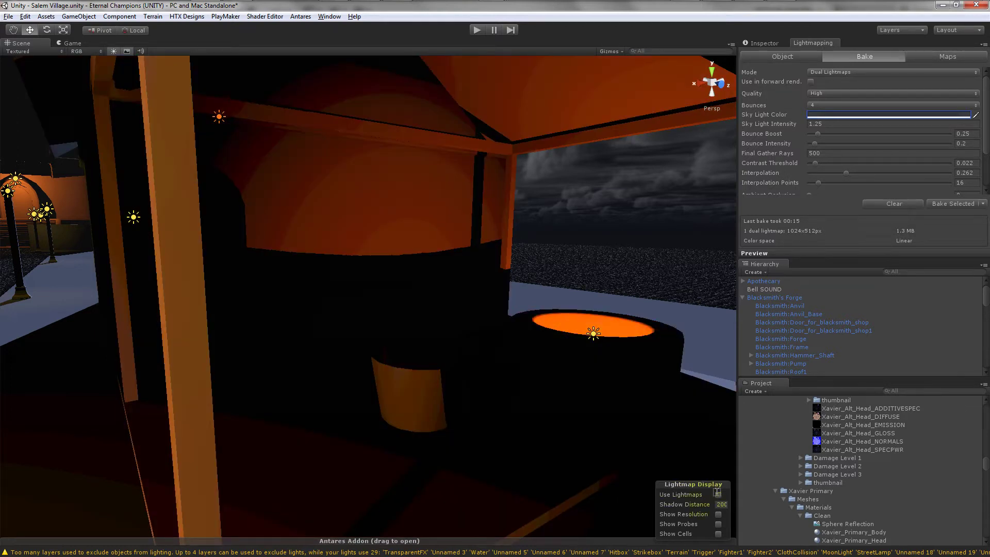
click(717, 494)
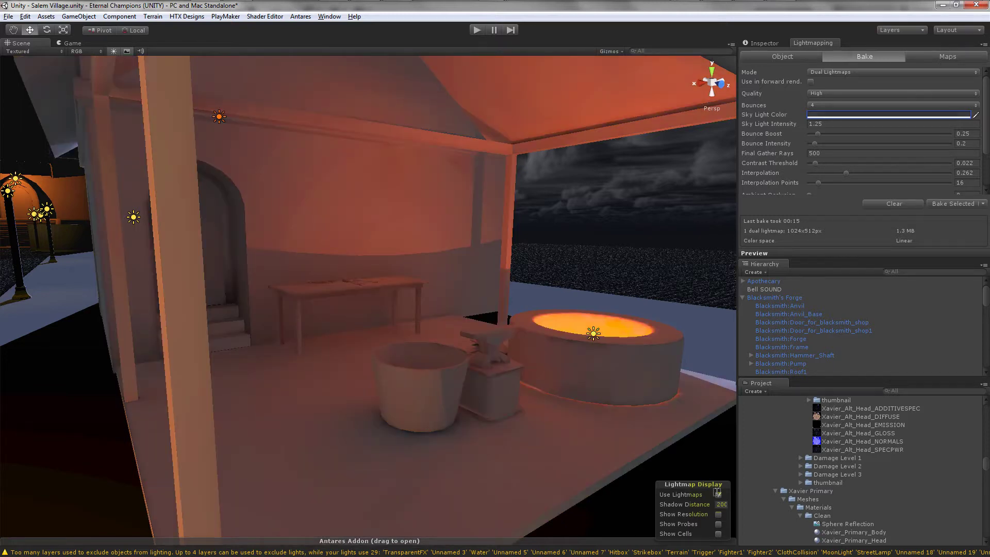
Inspect the baked shading on the forge's exterior walls and roof from the street
scroll(472, 370, down, 5)
middle_drag(215, 342, 450, 325)
scroll(452, 342, down, 1)
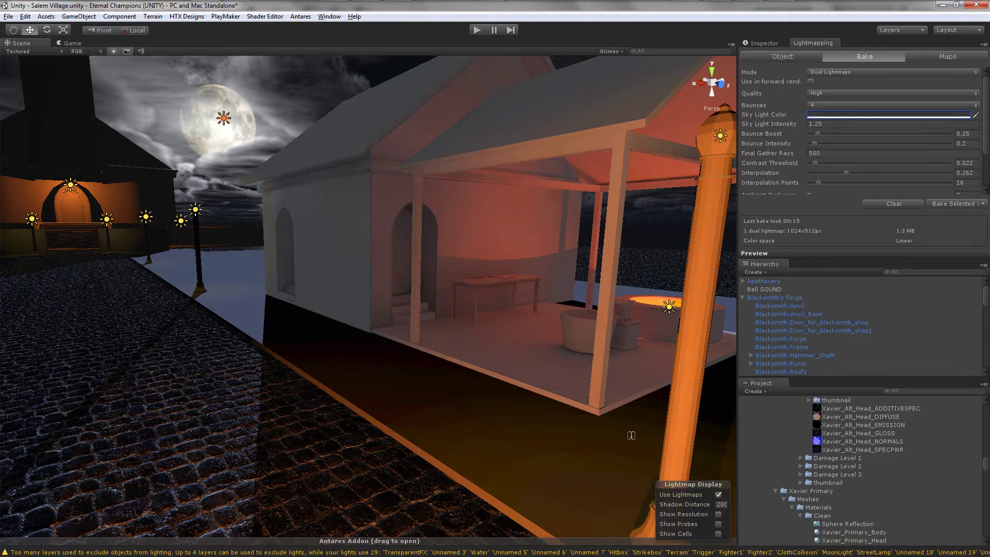
alt+drag(521, 380, 478, 348)
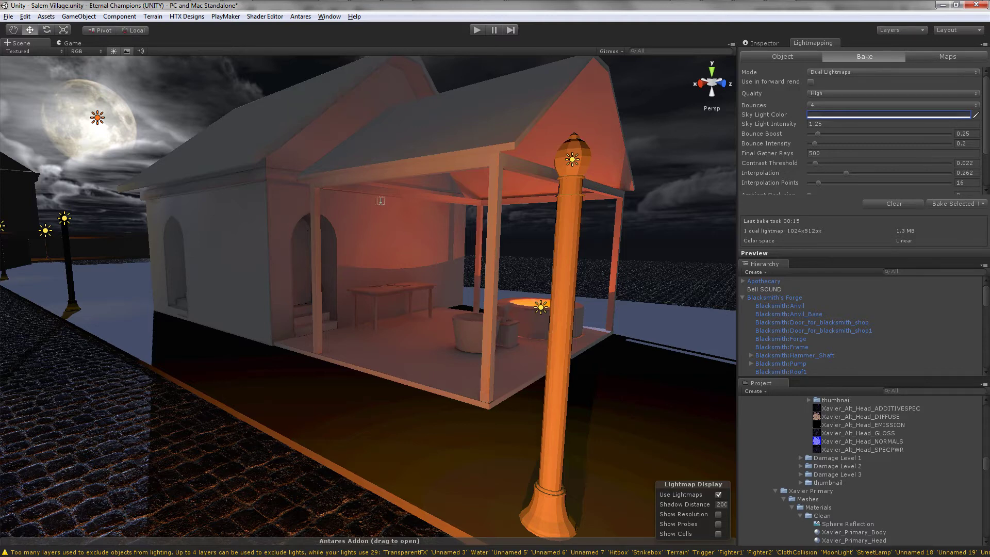
right_drag(436, 235, 336, 244)
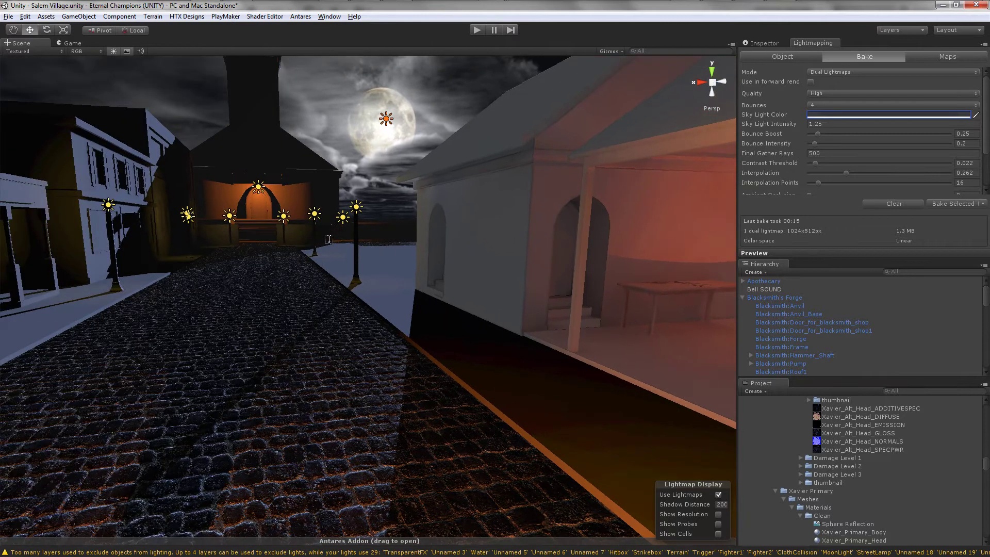
Compare the baked forge with the unbaked buildings, street lamps and character along the cobbled street
scroll(329, 239, down, 4)
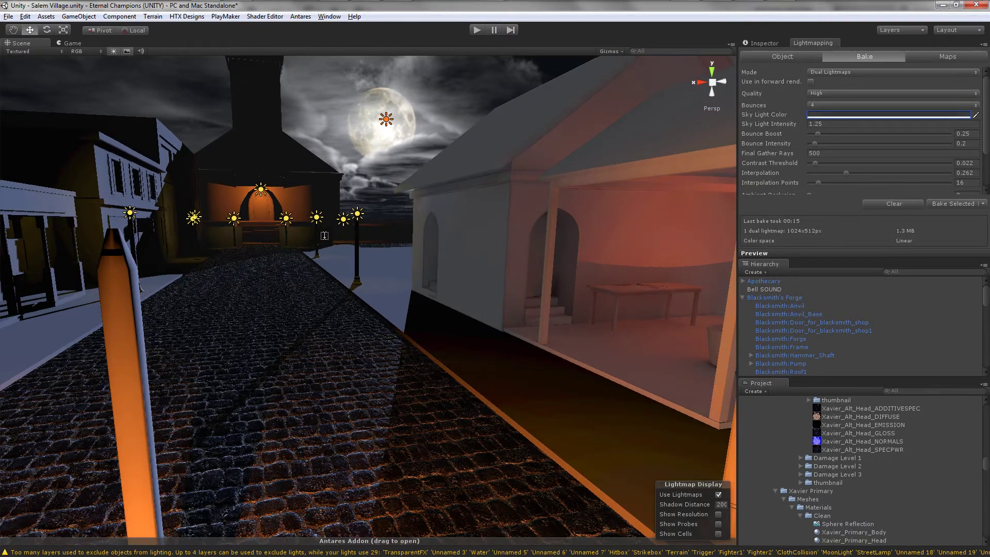
scroll(325, 235, down, 10)
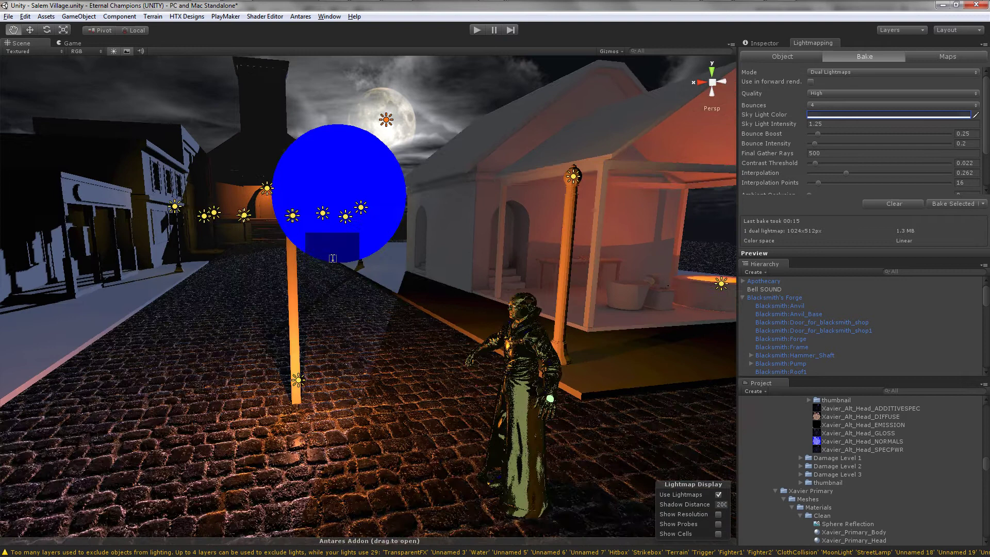
middle_drag(332, 258, 329, 229)
right_drag(328, 249, 322, 231)
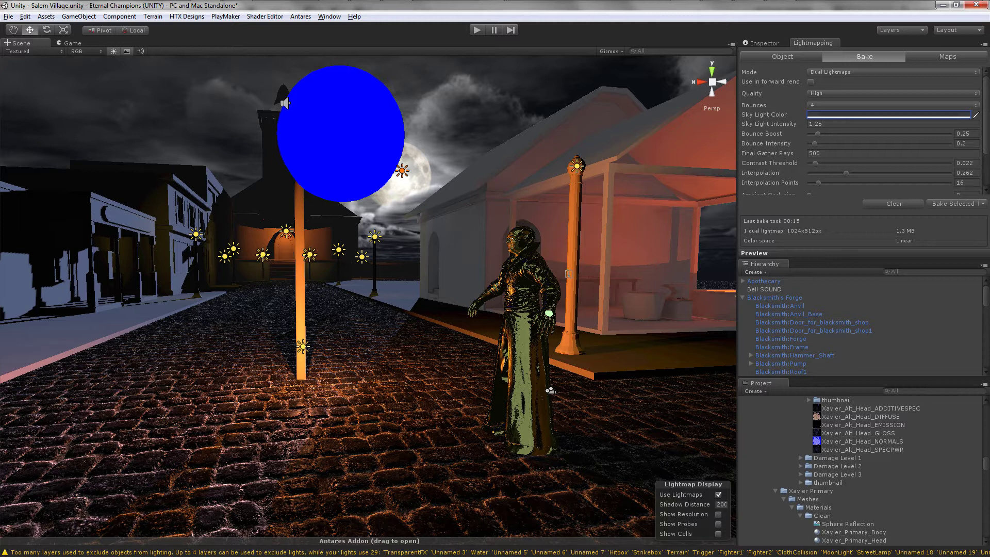
right_drag(586, 287, 570, 283)
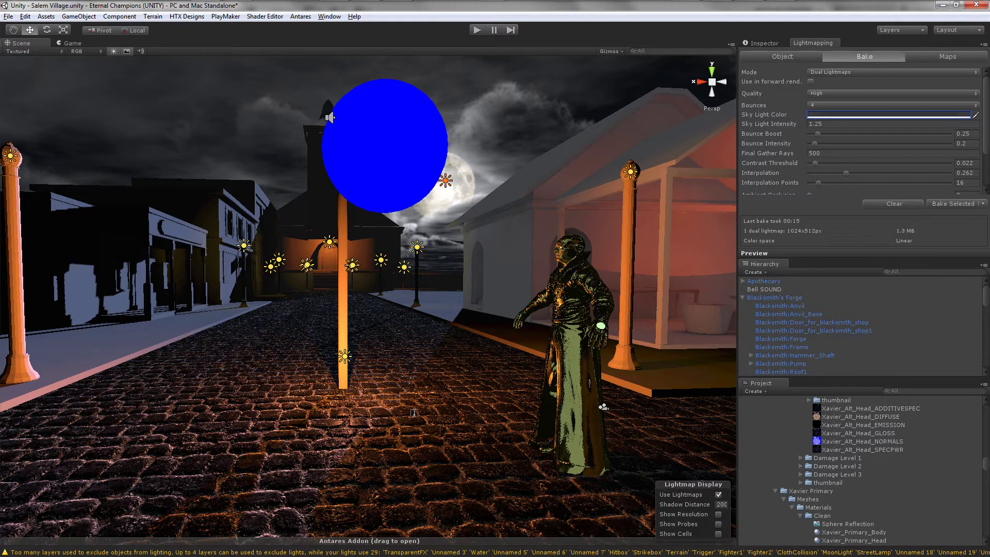
mouse_move(413, 402)
right_down()
mouse_move(372, 410)
mouse_move(410, 409)
right_up()
middle_drag(413, 361, 501, 421)
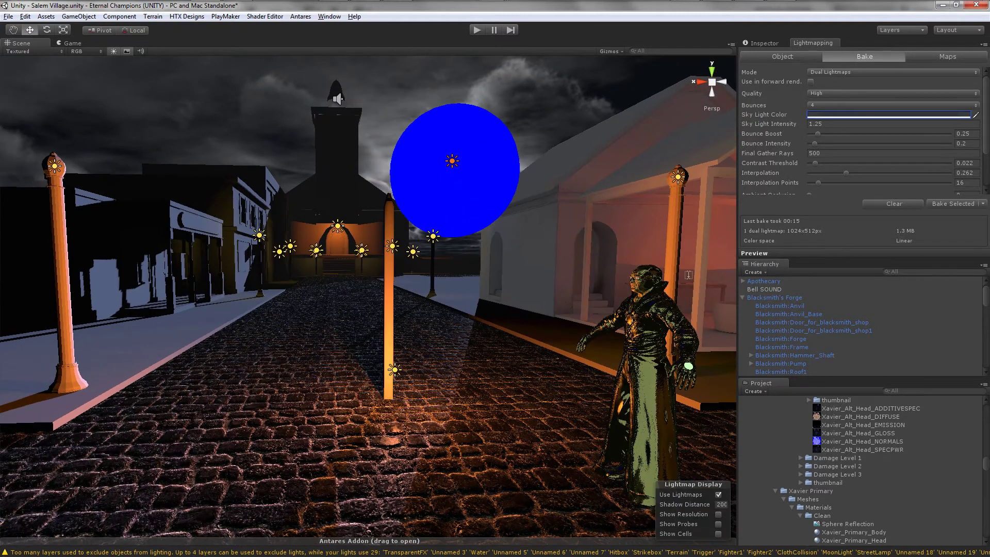
Clear the baked lightmaps and display the unbaked street in the Game view
click(876, 203)
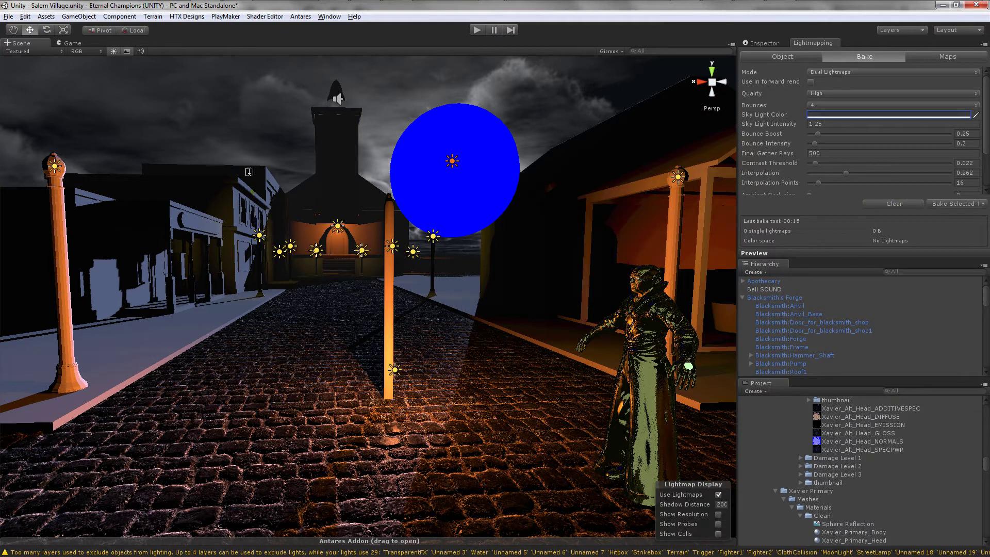
click(77, 42)
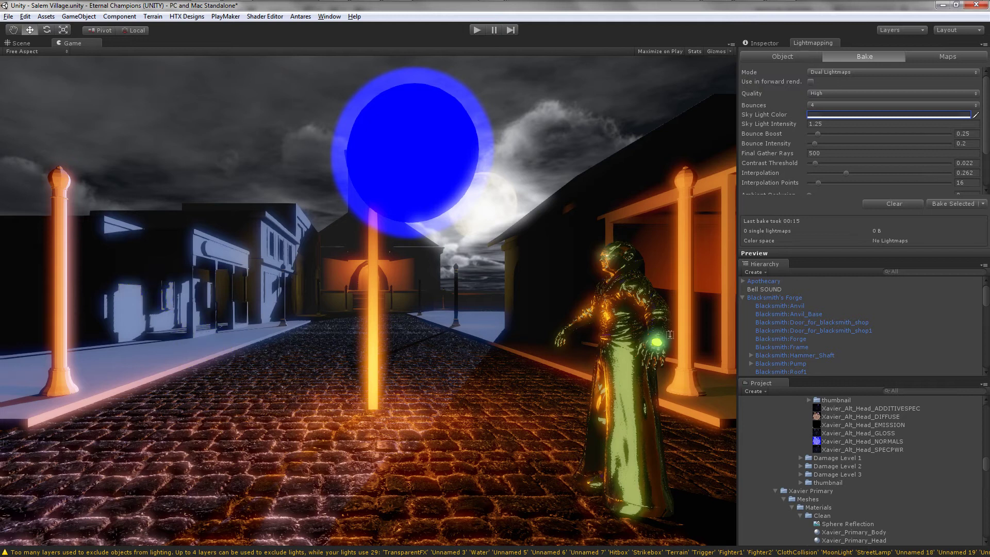
Open the scene's render settings and set Ambient Light to pure black, RGB 0, 0, 0
click(25, 16)
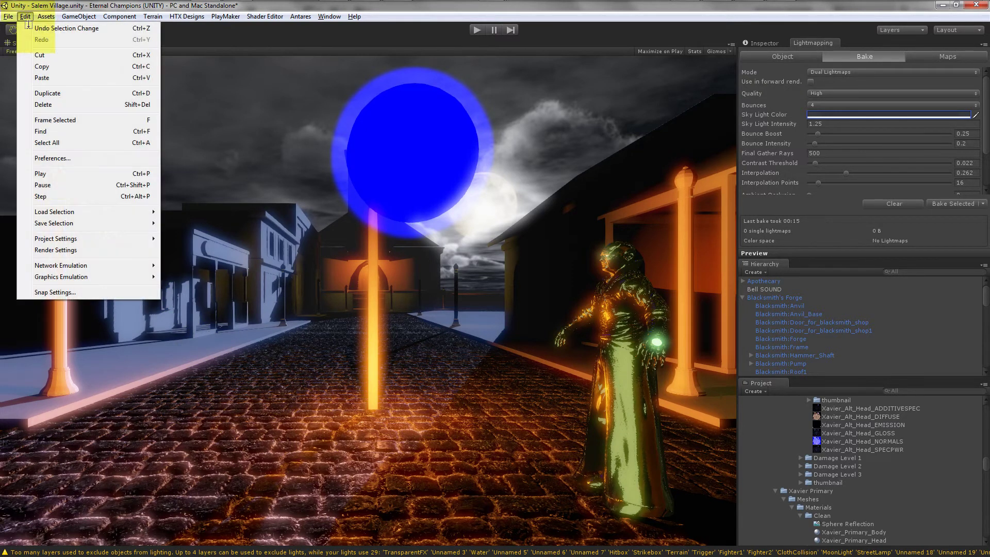
click(61, 249)
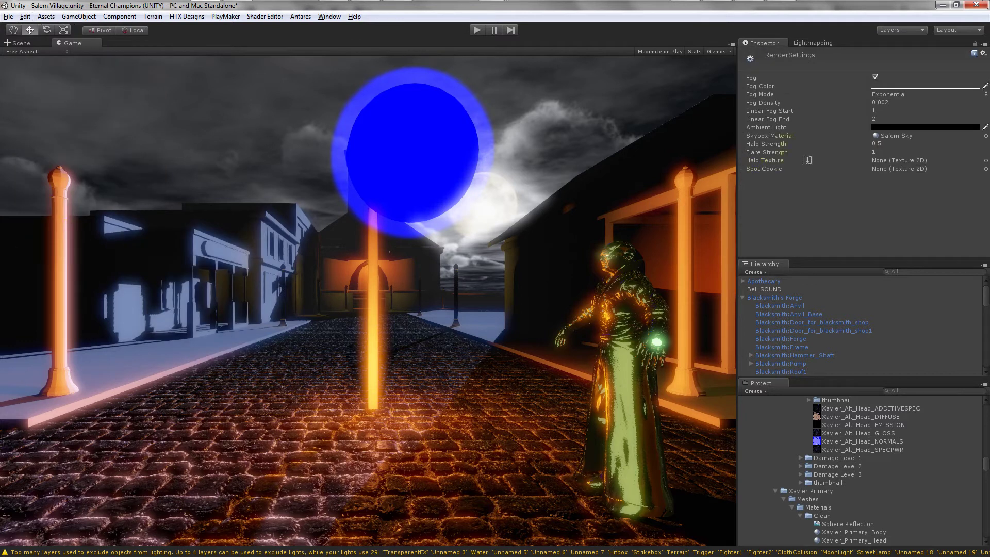
click(905, 126)
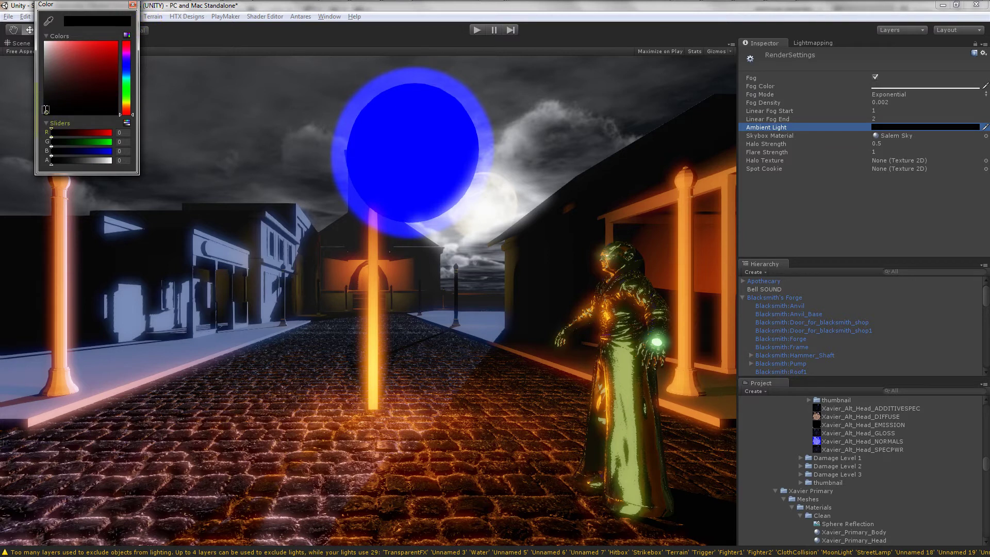
mouse_move(46, 110)
mouse_down()
mouse_move(44, 96)
mouse_move(40, 108)
mouse_up()
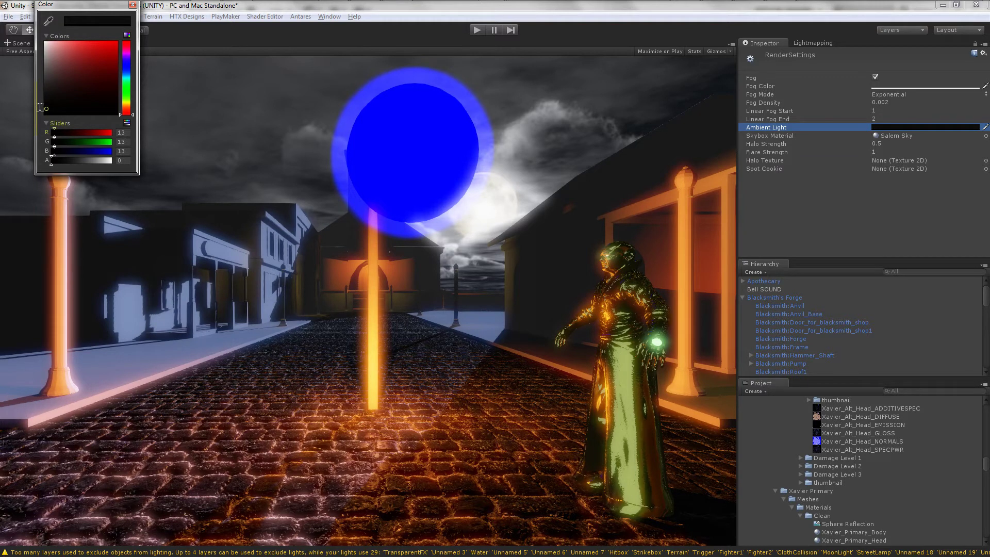
drag(39, 108, 40, 111)
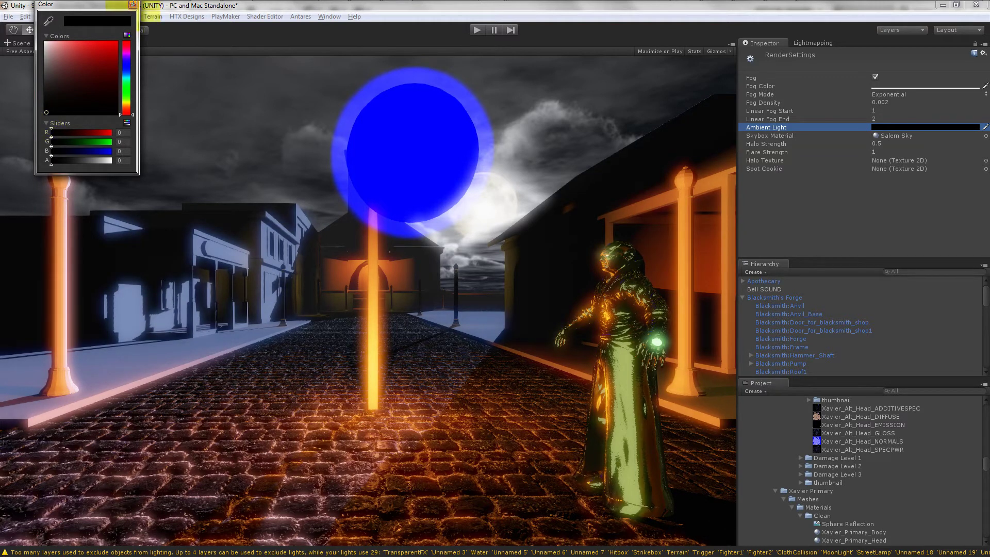
click(132, 5)
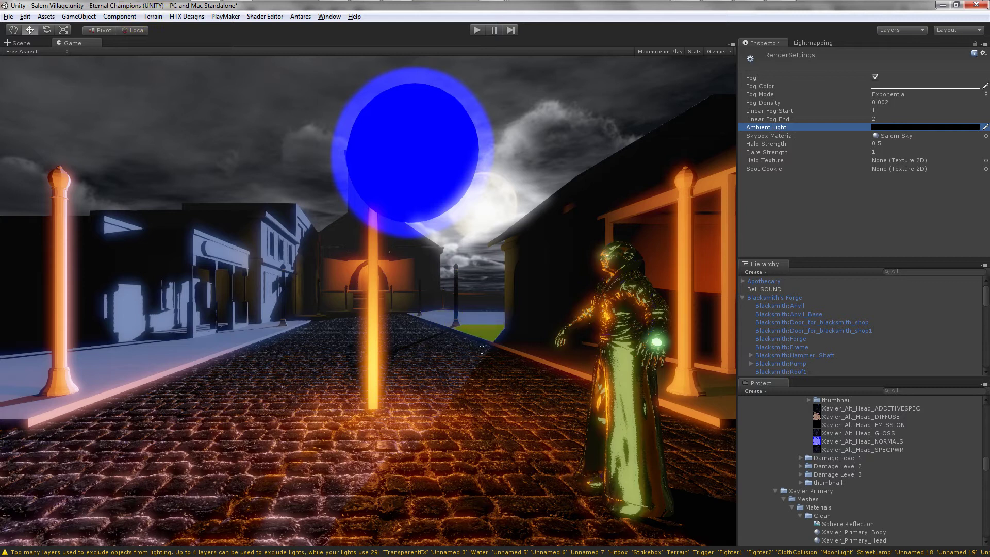
Bring up the lightmap bake settings, return to the Scene view, and hide the light probes
click(823, 44)
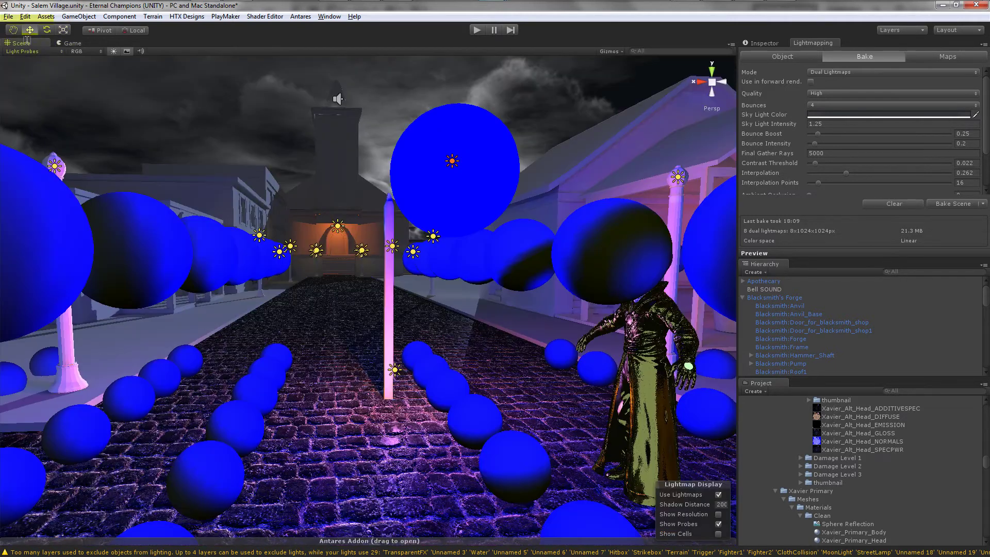
click(45, 42)
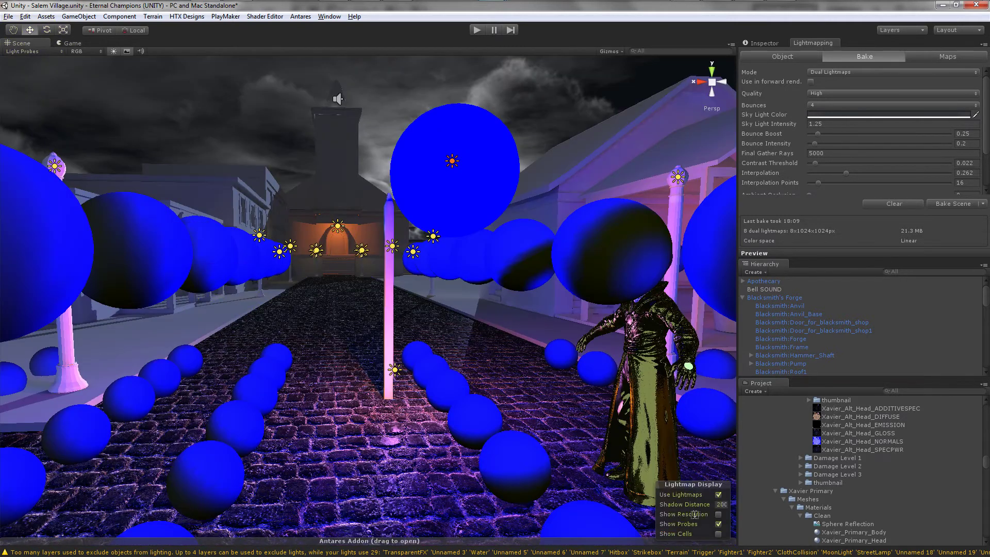
click(718, 524)
Inspect the full-scene bake on the forge, the church and the buildings along the street
right_drag(471, 392, 519, 394)
middle_drag(510, 394, 544, 444)
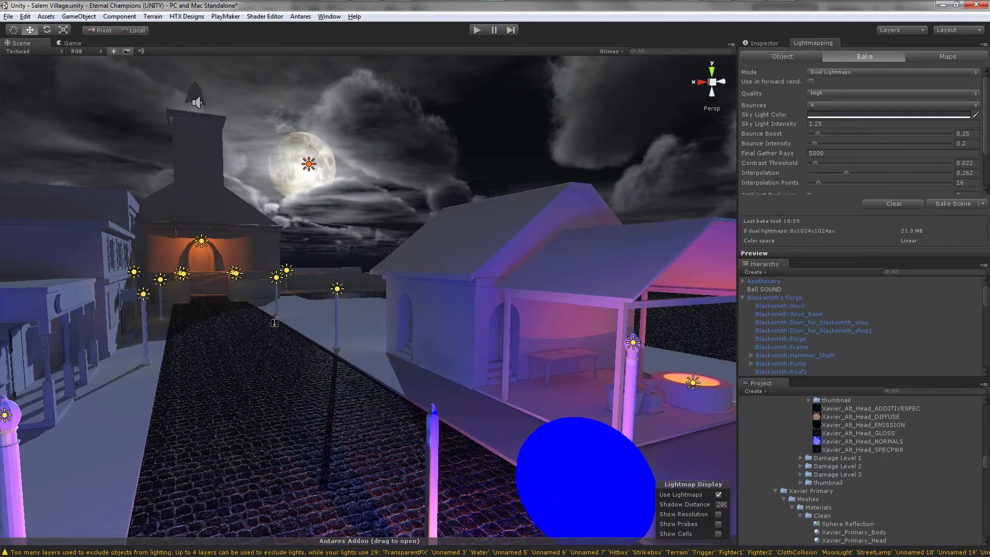
right_drag(302, 333, 216, 332)
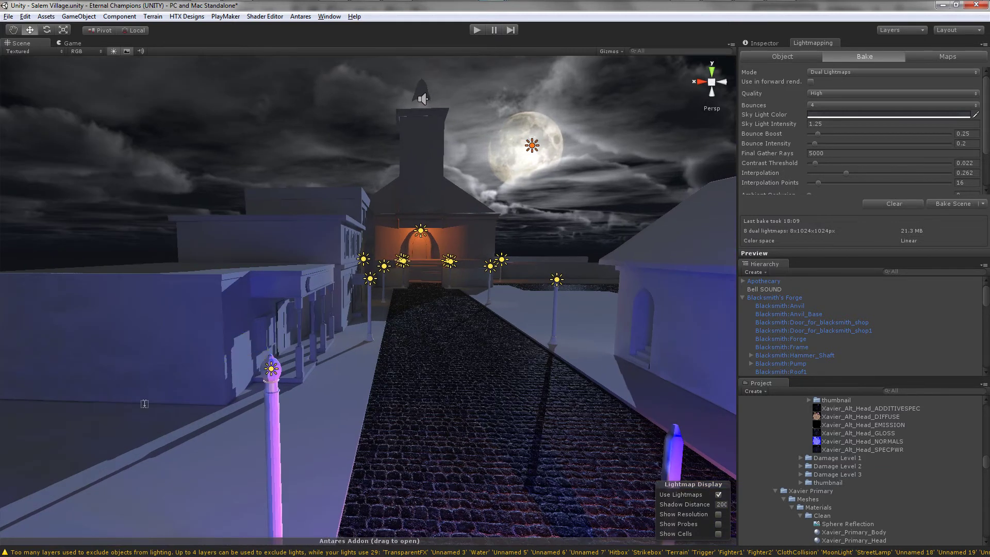
alt+drag(381, 455, 455, 396)
scroll(455, 397, up, 4)
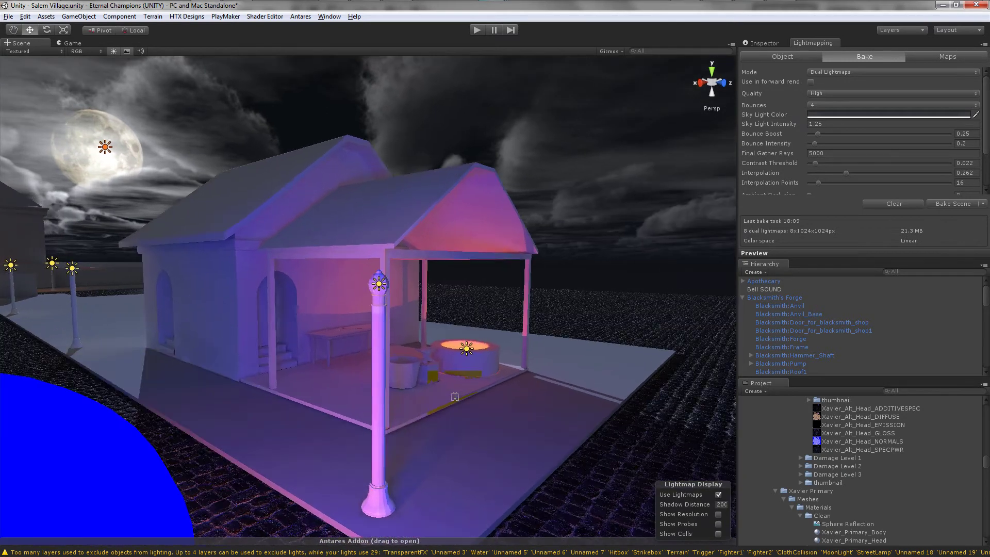
Examine how the blue and pink lighting falls on the robed character and the cobblestones near the forge
middle_drag(448, 409, 454, 364)
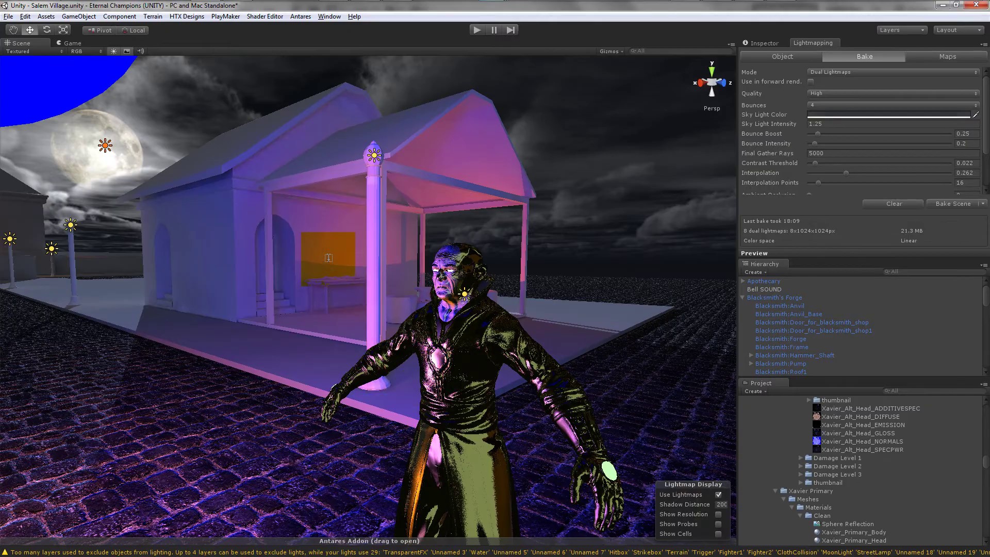
alt+drag(329, 258, 477, 382)
alt+drag(495, 424, 459, 337)
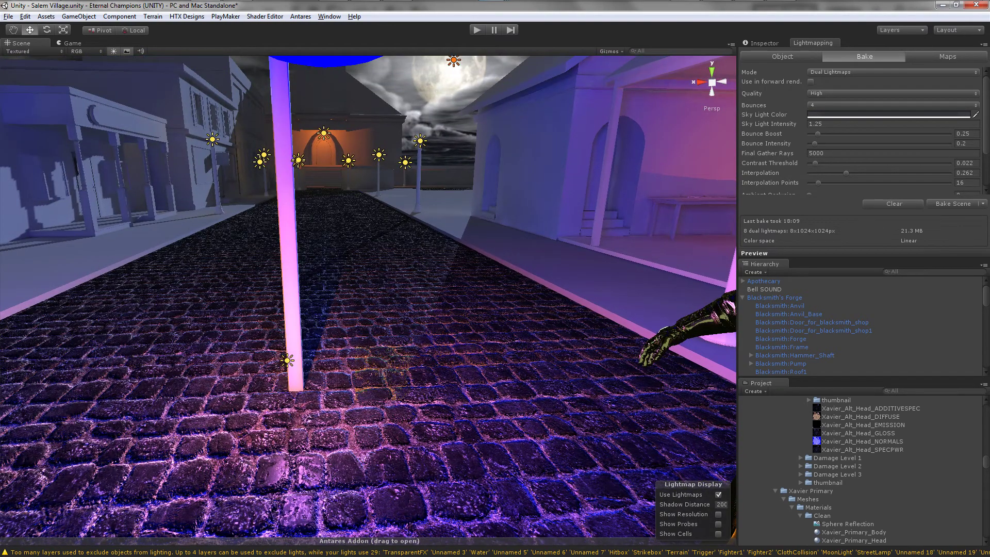
alt+drag(380, 392, 451, 398)
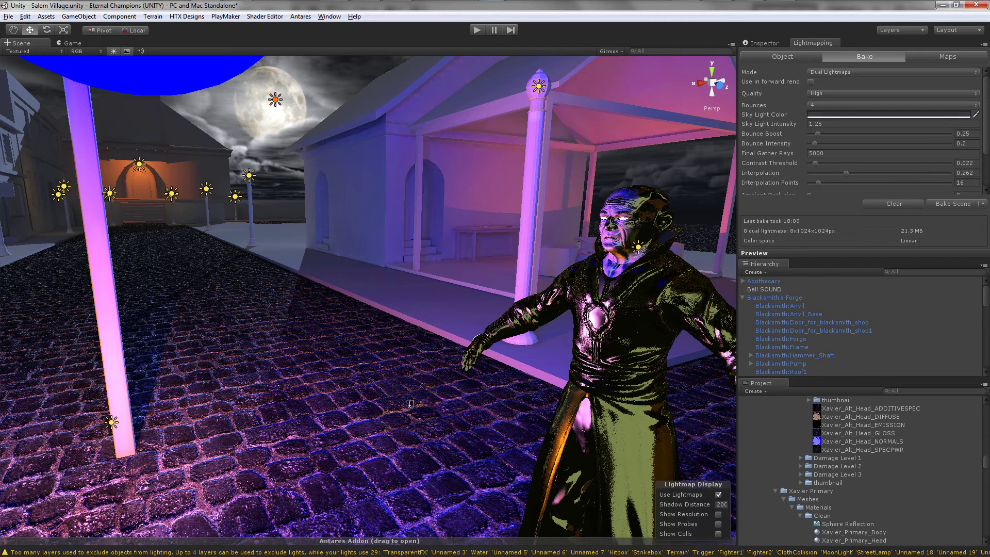
right_drag(364, 418, 418, 403)
middle_drag(407, 425, 378, 406)
alt+drag(378, 406, 406, 337)
scroll(420, 328, up, 5)
key(w)
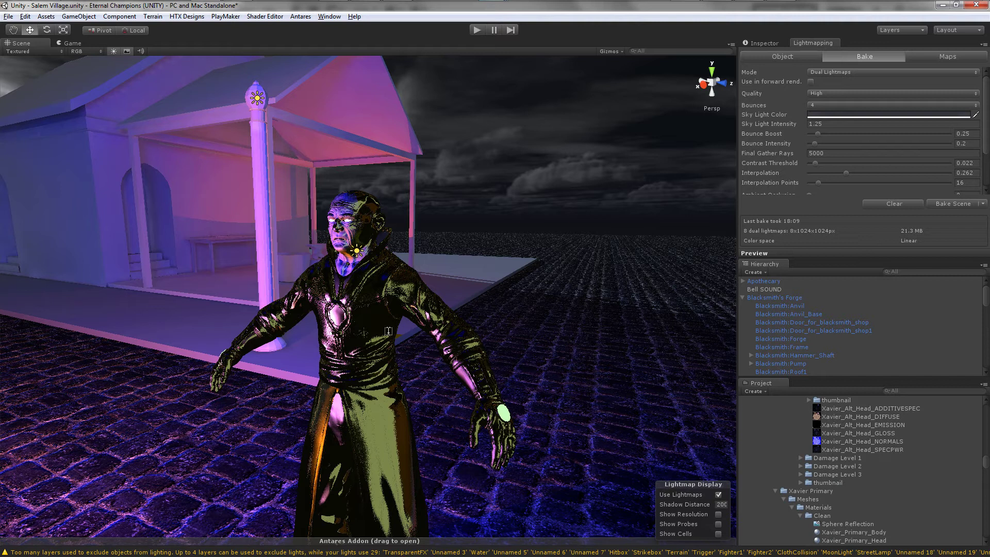
alt+drag(384, 330, 339, 338)
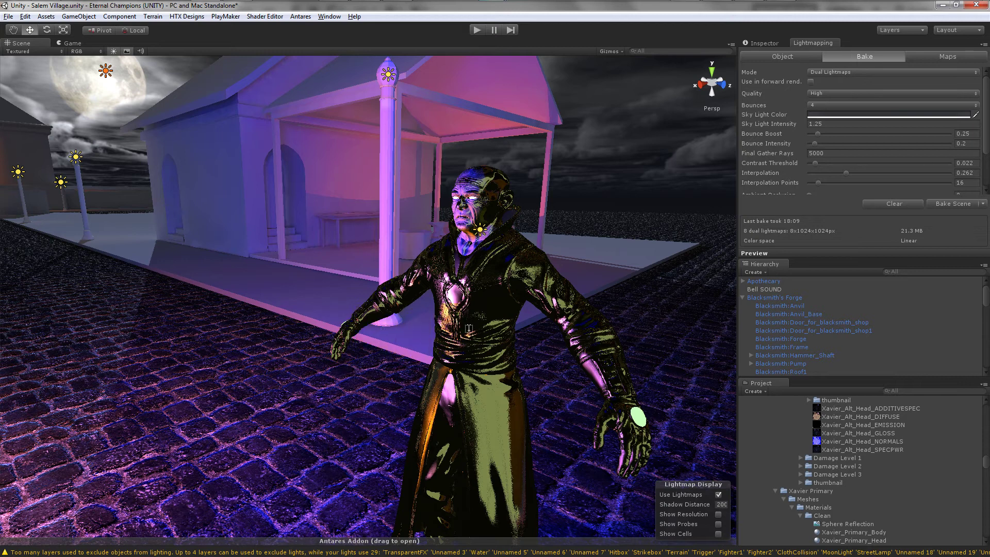
alt+drag(454, 333, 462, 334)
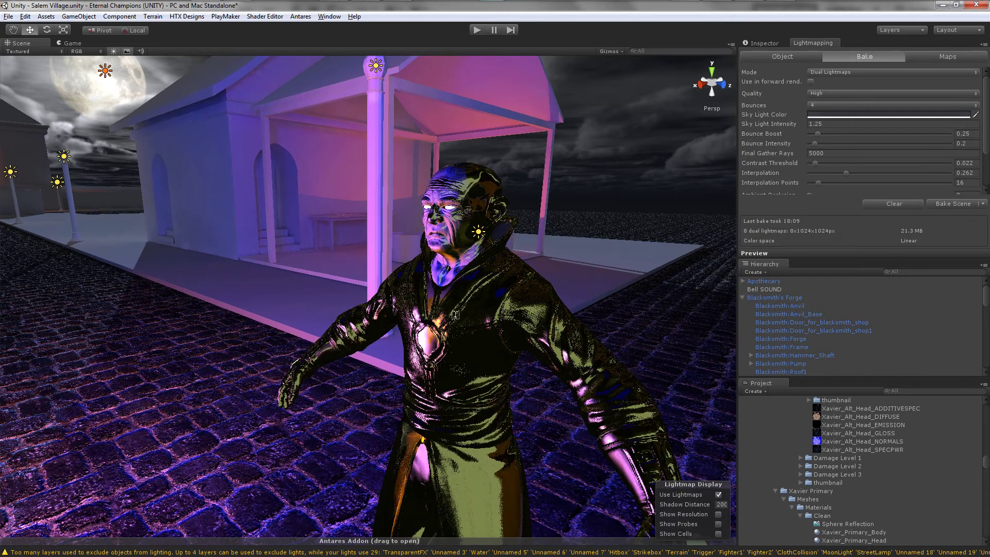
Select the Xavier Alternate character and move it back across the street to beside the forge's porch
click(455, 317)
middle_drag(445, 353, 486, 158)
drag(437, 471, 651, 131)
click(639, 121)
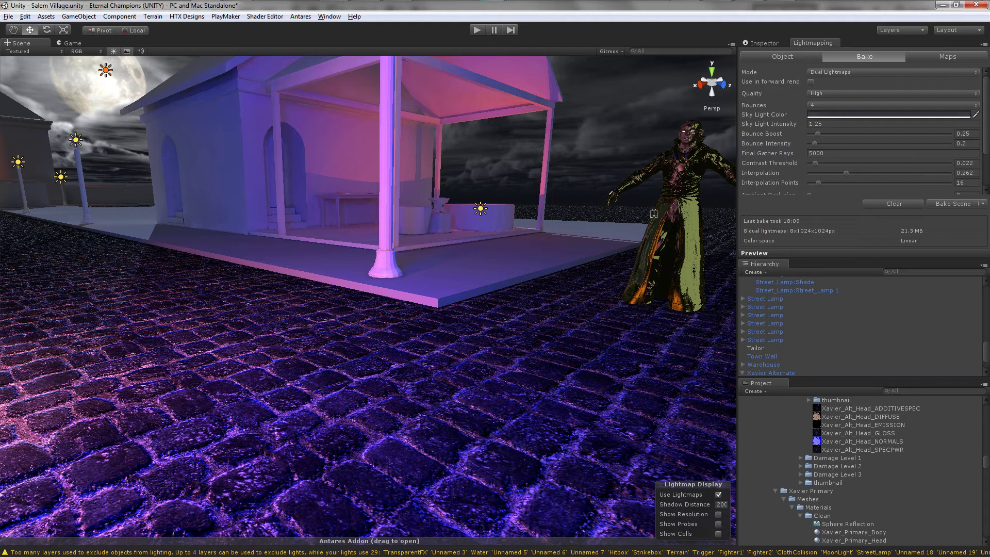
Select the Xavier Alternate character and move it out from beside the forge's porch onto the cobblestones in front of it
click(679, 255)
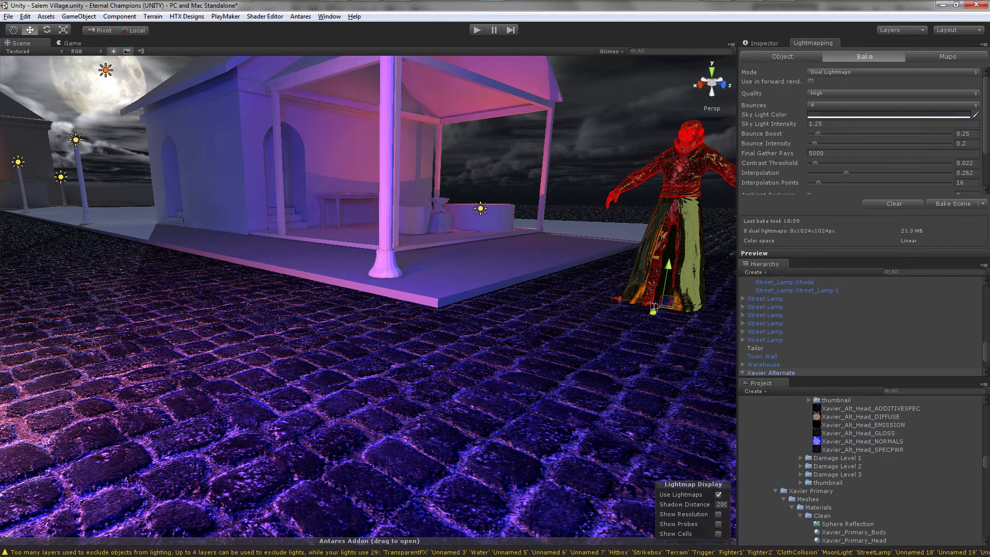
drag(654, 307, 584, 379)
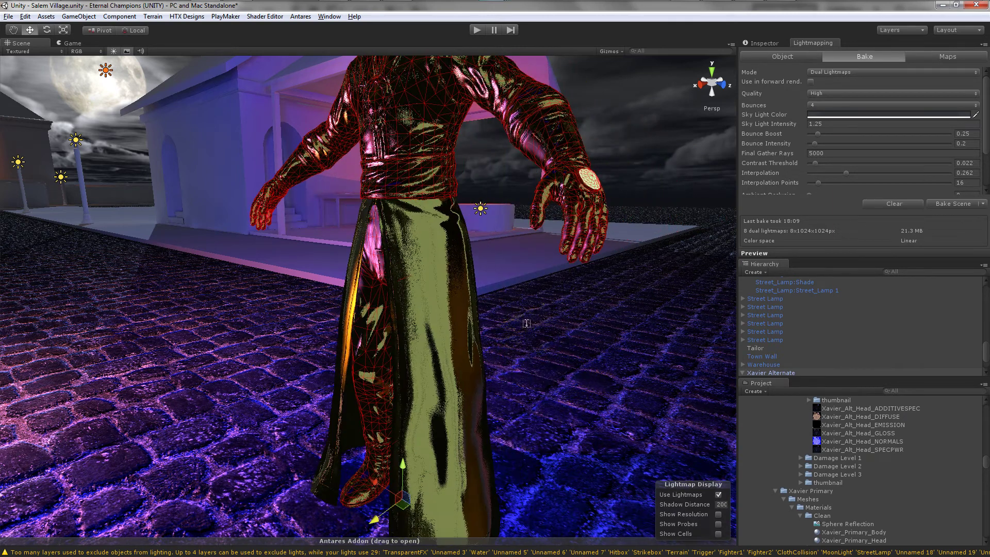
key(f)
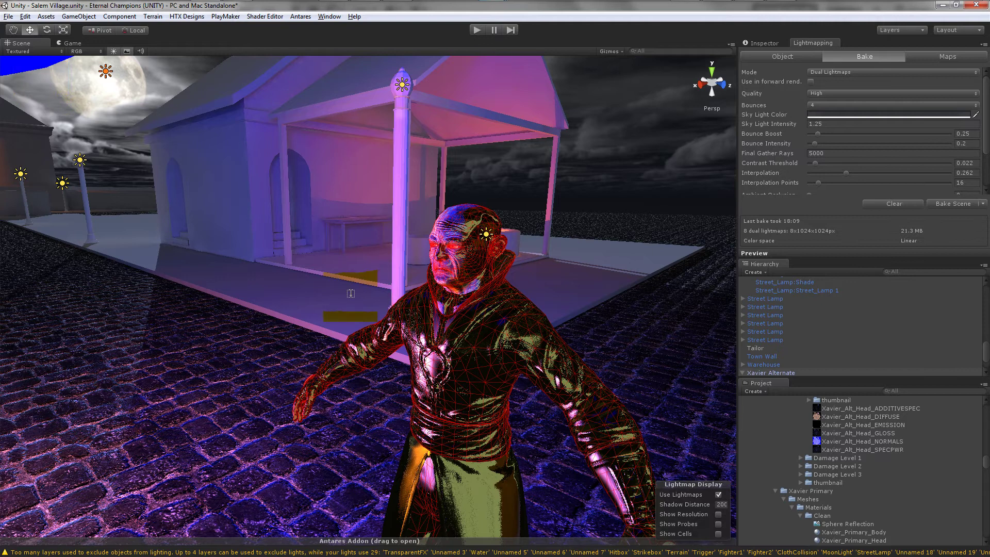
Select the character's head mesh and switch its Use Light Probes option off and back on to compare the lighting on the face
right_drag(351, 294, 377, 302)
middle_drag(377, 302, 393, 327)
scroll(403, 321, up, 3)
click(456, 257)
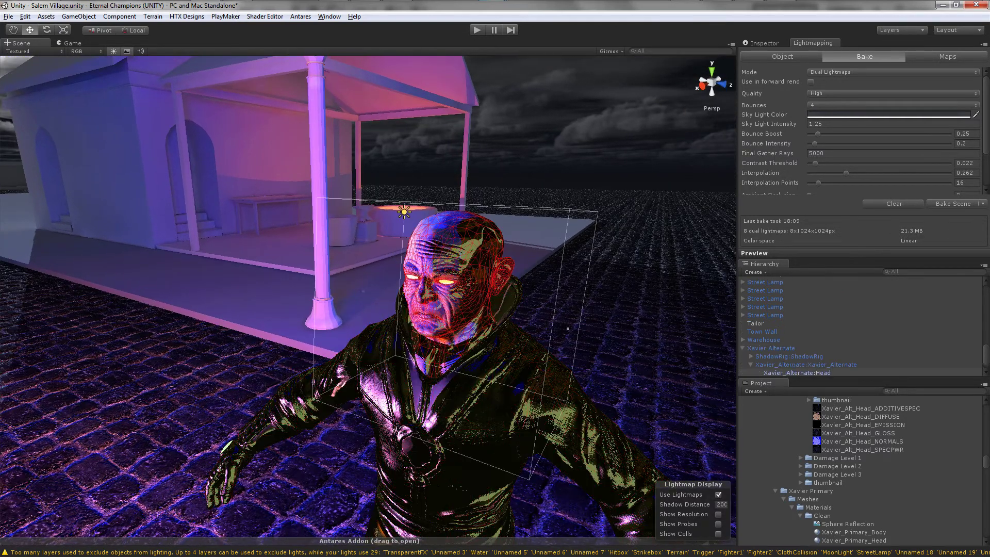
click(769, 41)
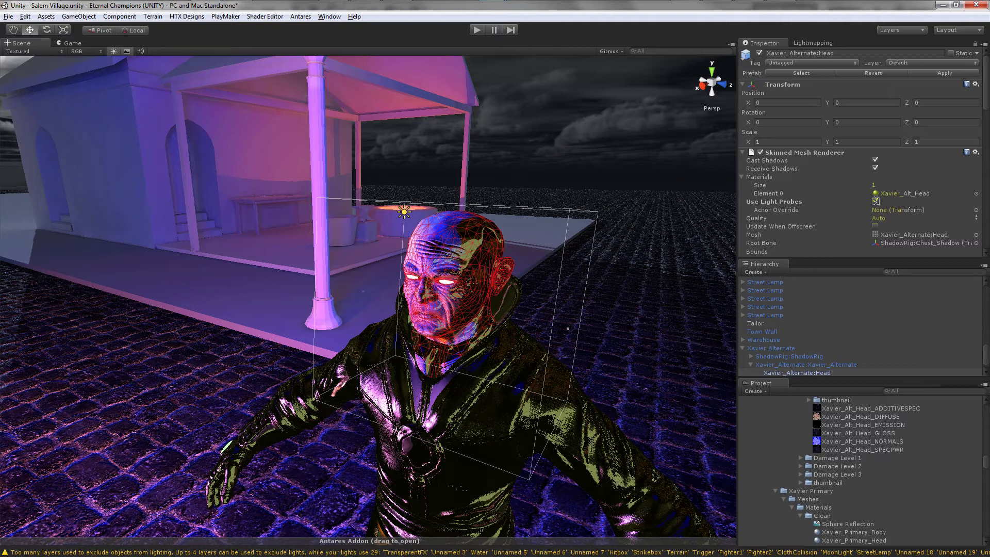
click(876, 201)
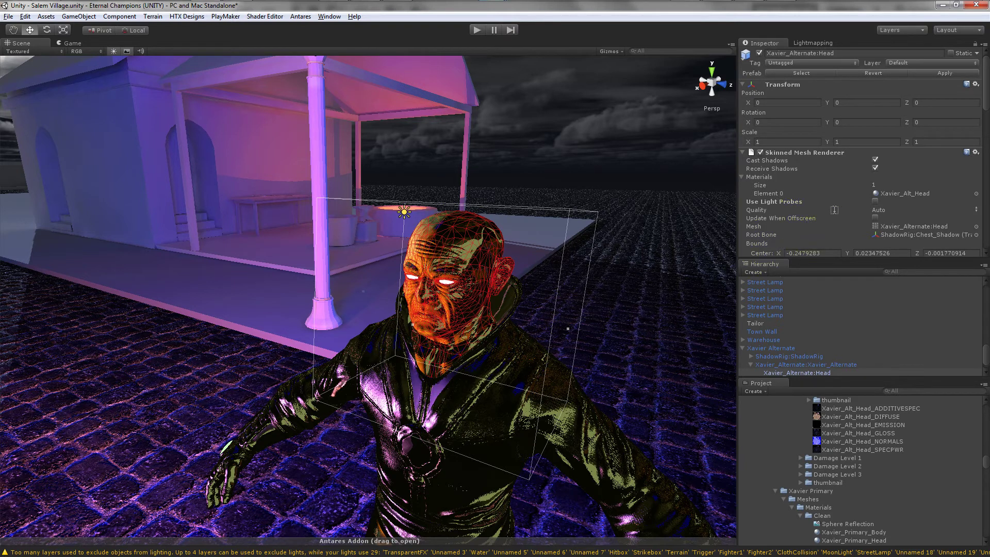
click(875, 201)
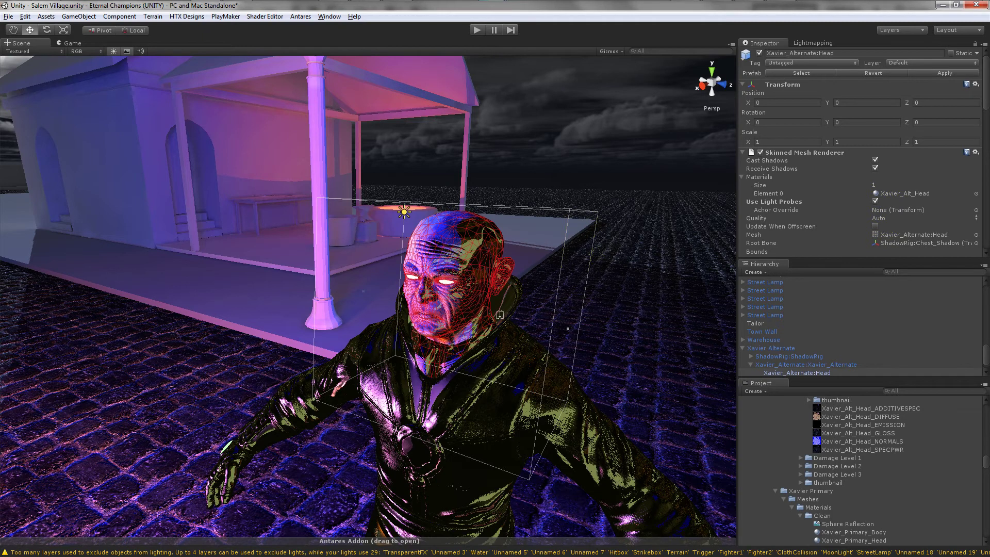
Examine the full character against the baked lighting of the forge, the street and the distant church
right_drag(472, 425, 421, 404)
scroll(363, 367, down, 2)
scroll(363, 367, down, 4)
middle_drag(421, 405, 521, 364)
right_drag(521, 364, 455, 381)
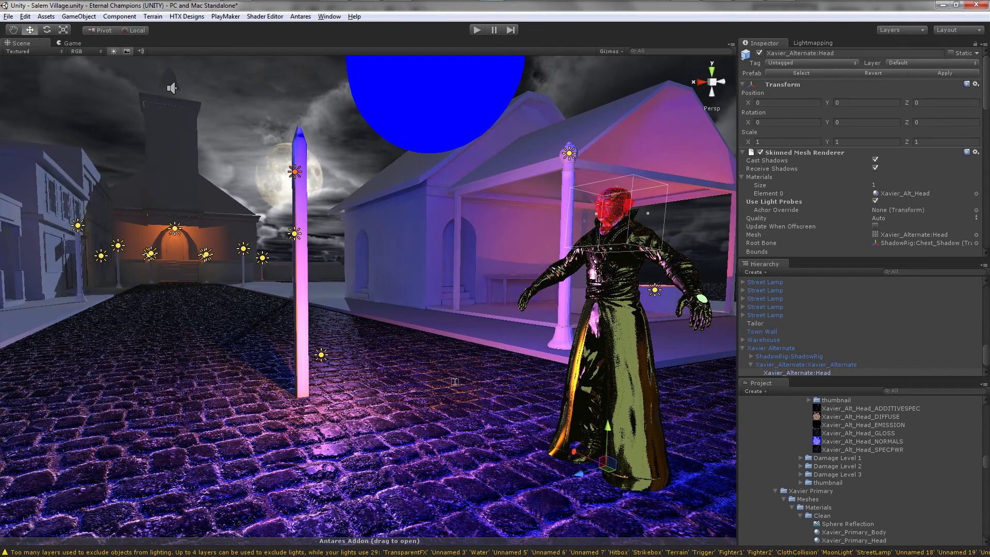
middle_drag(505, 314, 503, 315)
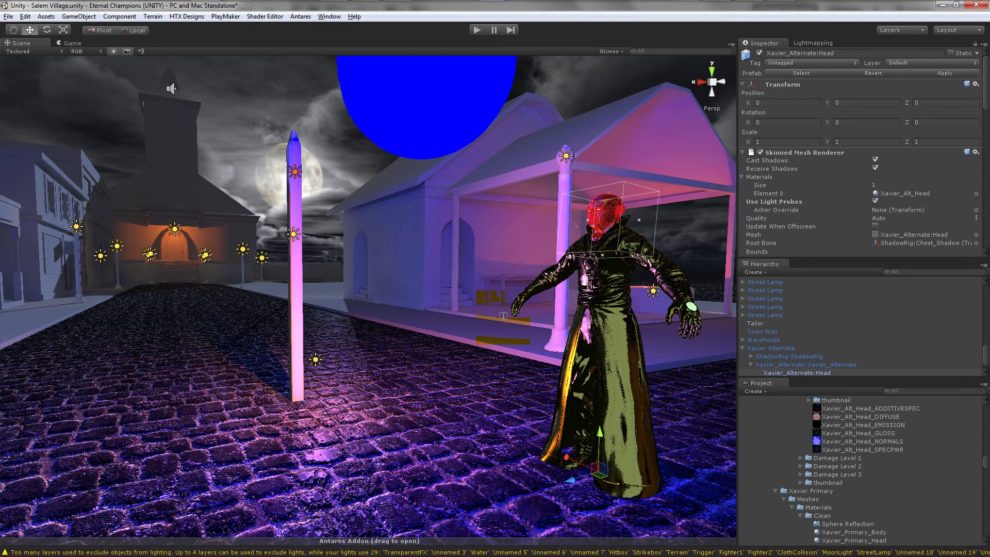